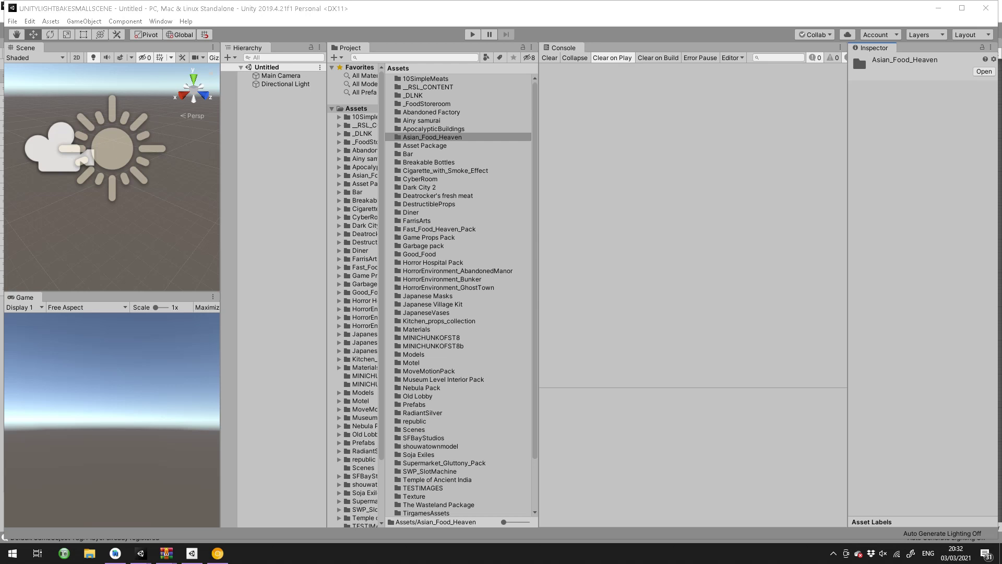
# Open the Image Format Converter from the Window > RadiantSilver menu.
pyautogui.click(160, 21)
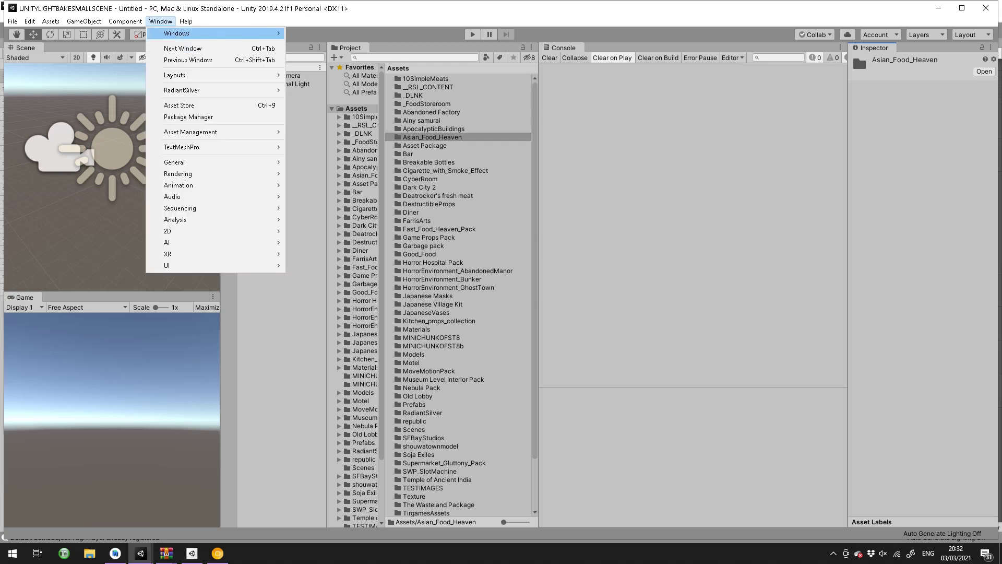
pyautogui.moveTo(182, 90)
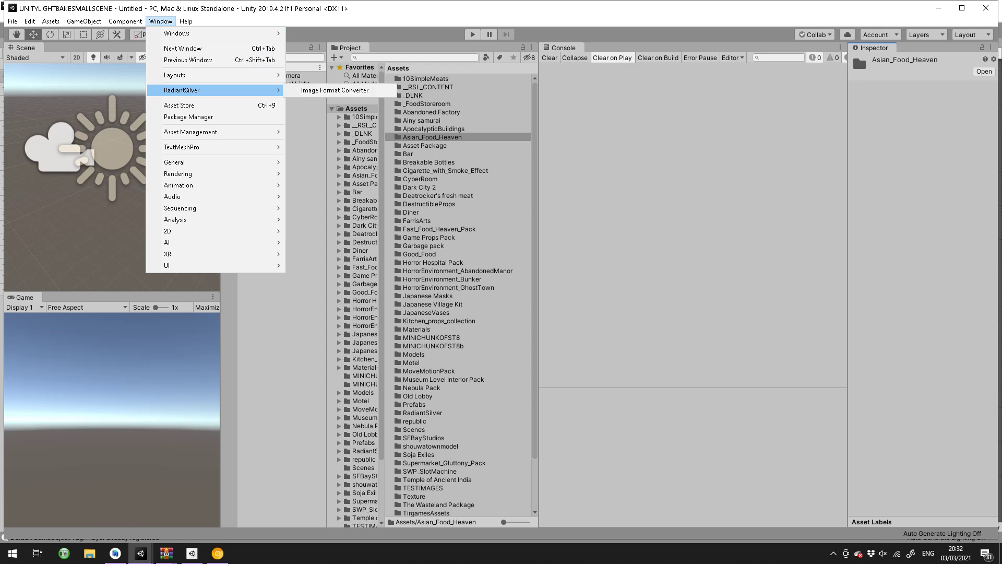
pyautogui.click(334, 90)
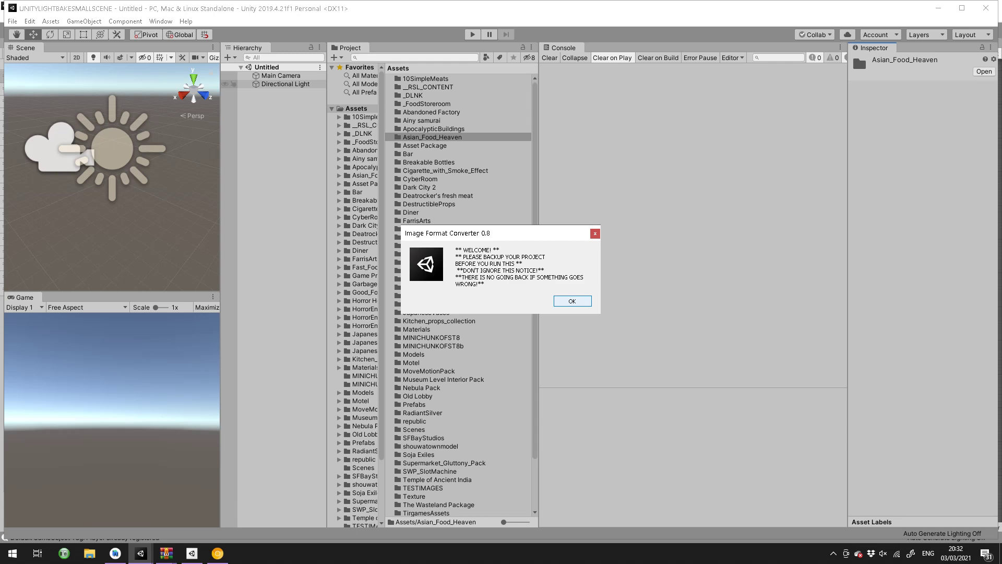
# Accept the welcome notice and change the Large Size value from 1024 to 256.
pyautogui.press('Return')
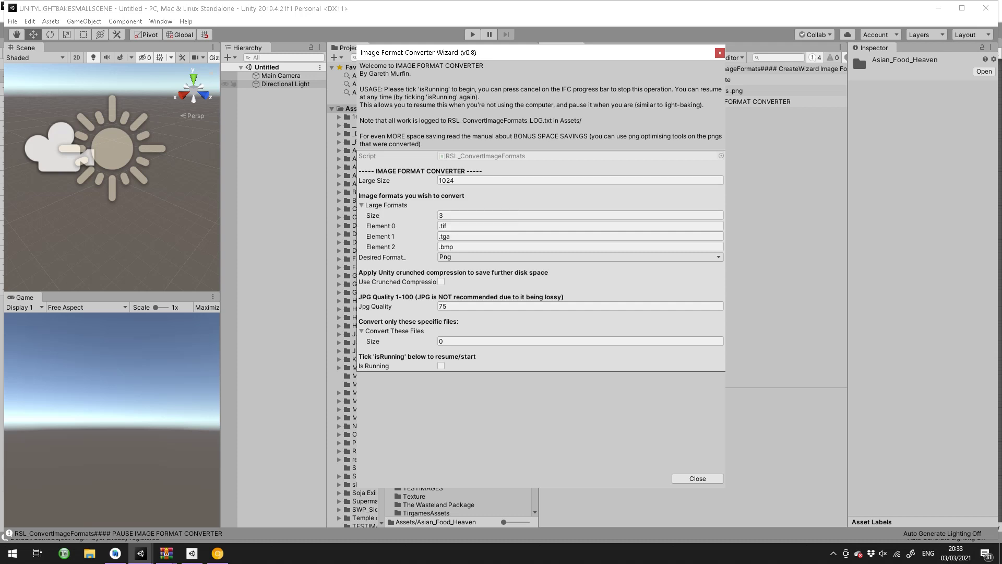
pyautogui.click(580, 180)
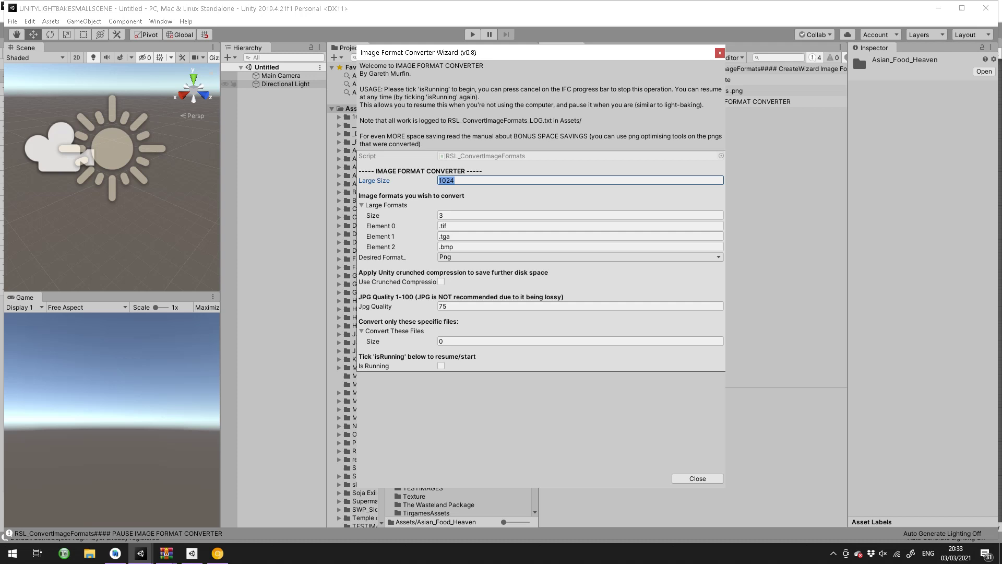
pyautogui.write('850')
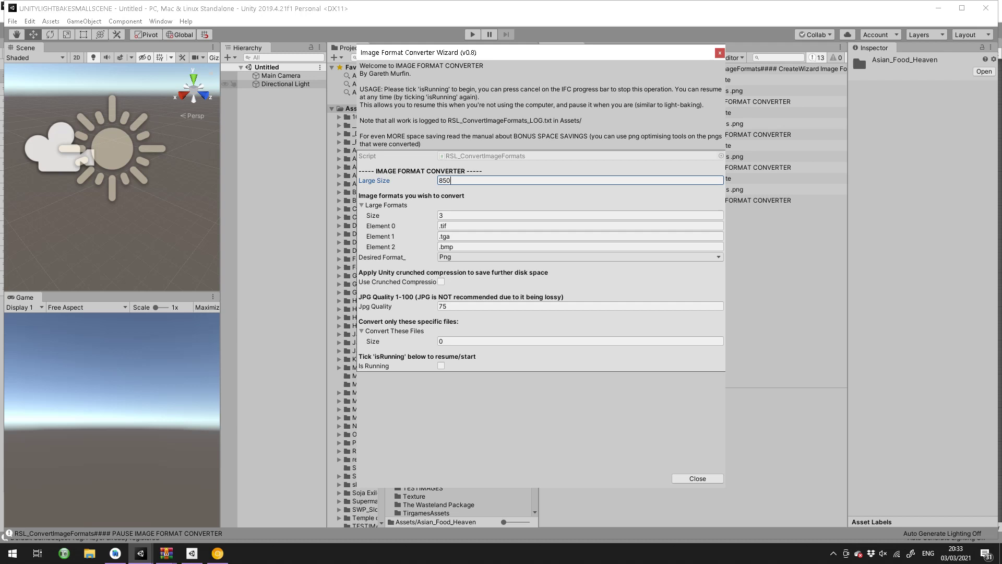
pyautogui.press('BackSpace')
pyautogui.press('BackSpace')
pyautogui.press('BackSpace')
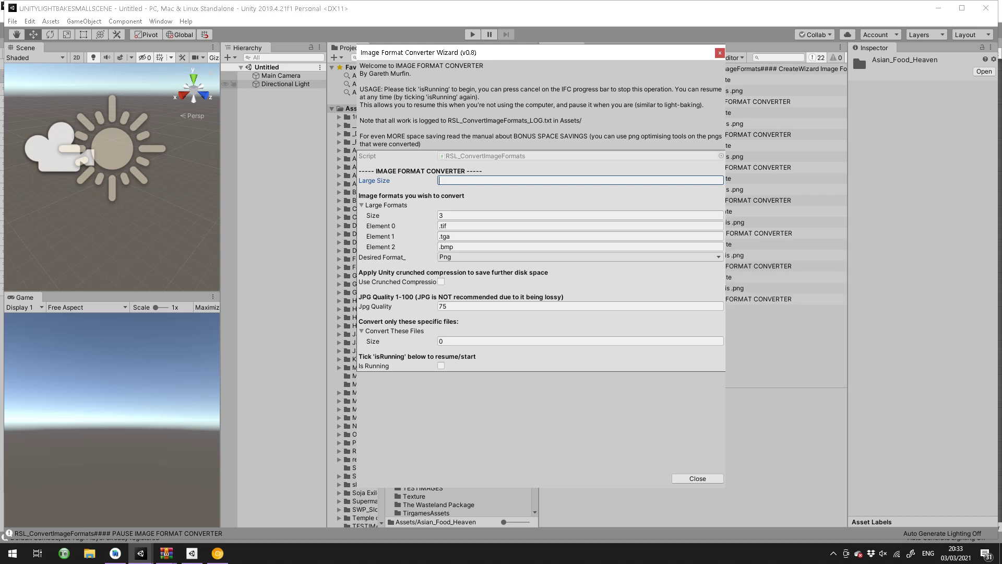
pyautogui.write('256')
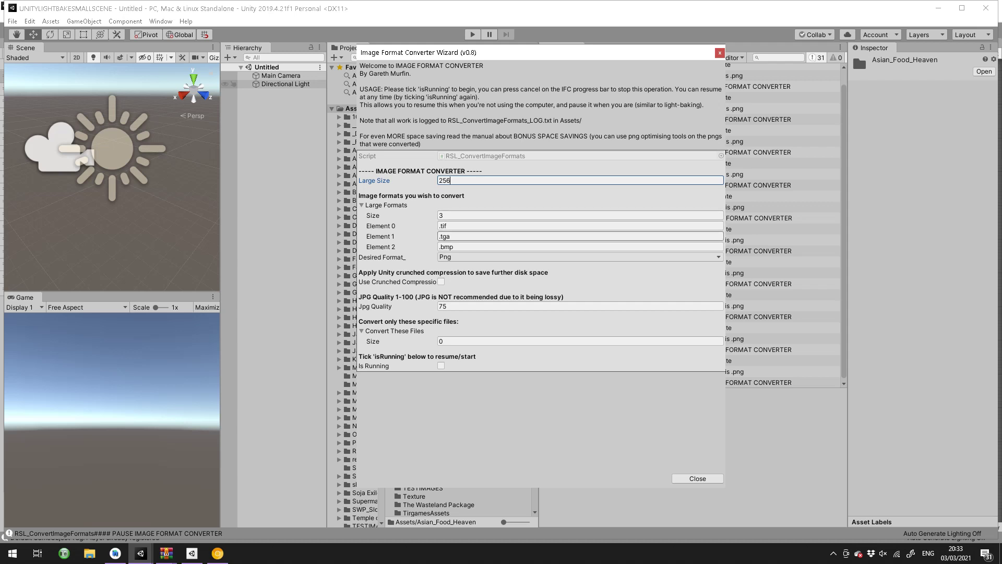
# Review the .tif, .tga and .bmp entries in the large formats list.
pyautogui.click(522, 226)
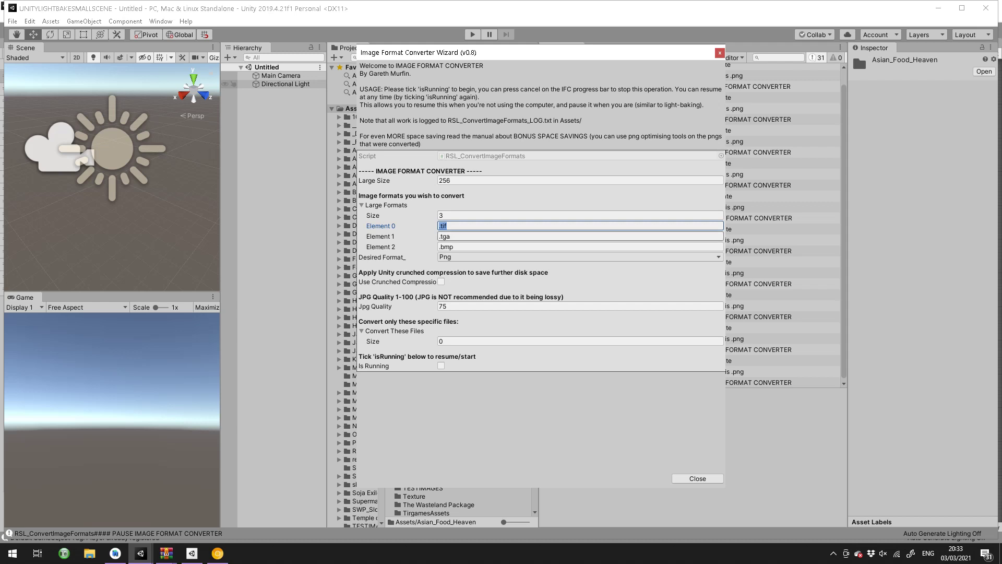
pyautogui.click(522, 236)
pyautogui.click(522, 246)
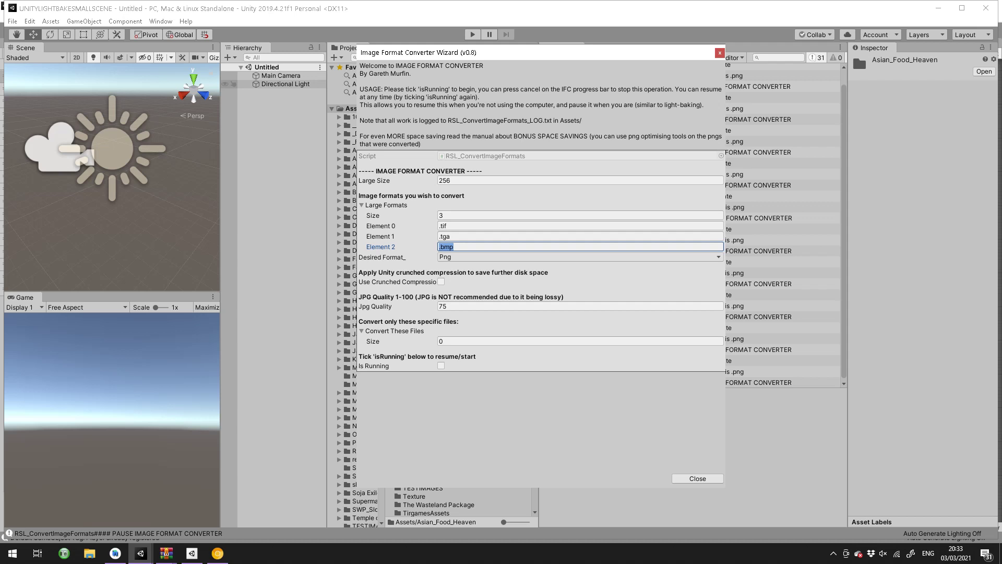
pyautogui.click(454, 247)
# Change the Desired Format dropdown from Png to Jpg.
pyautogui.click(470, 257)
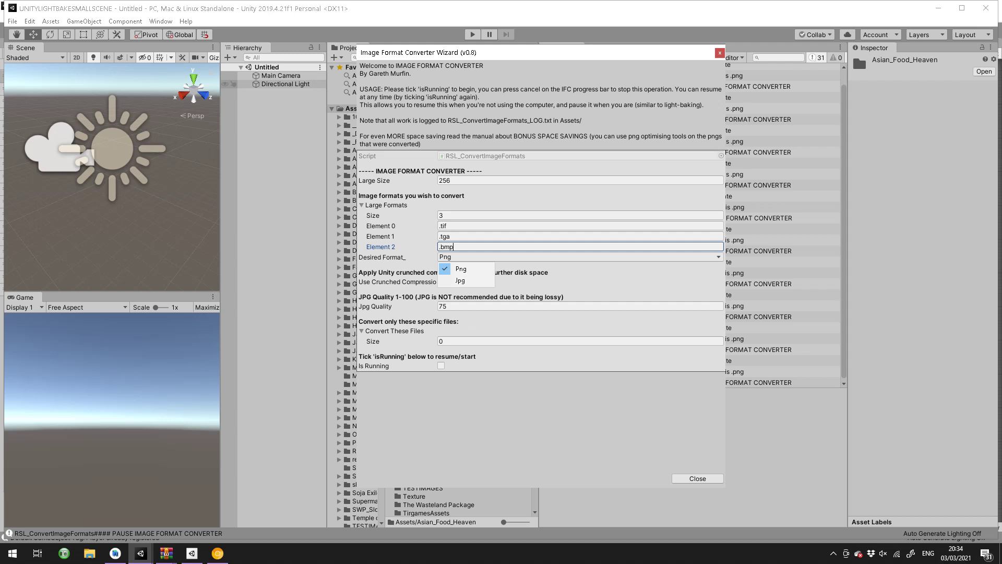
pyautogui.press('Return')
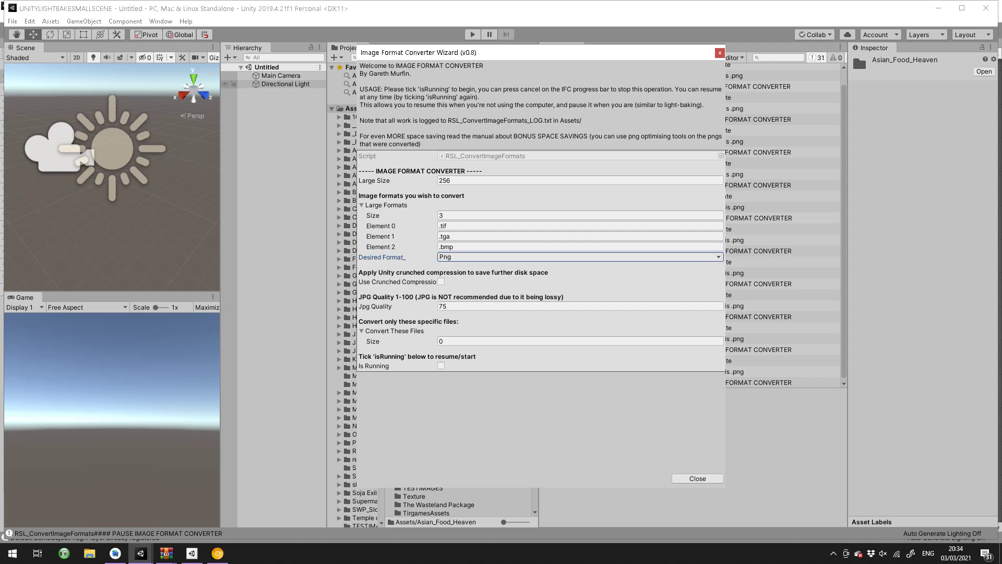
pyautogui.press('space')
pyautogui.press('Down')
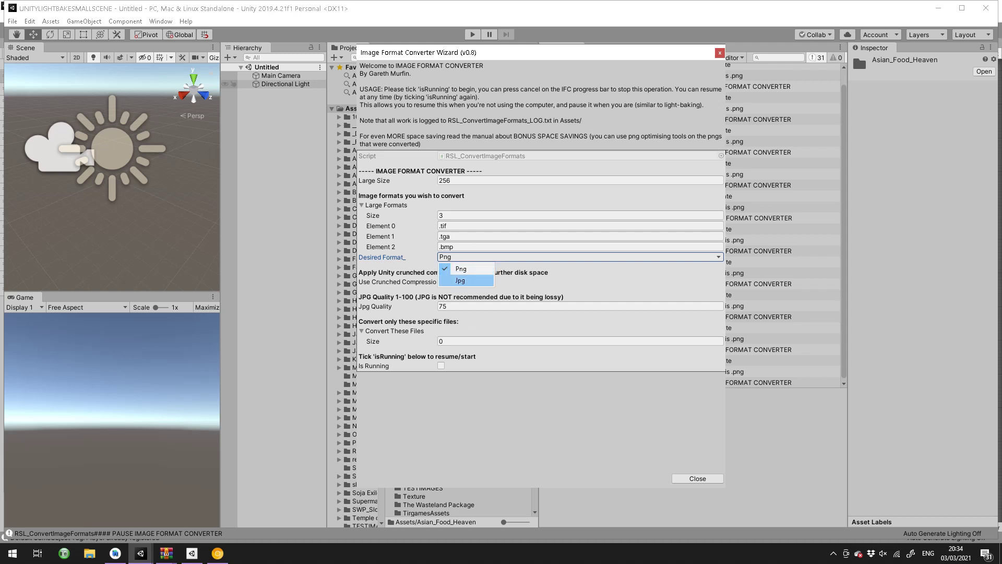
pyautogui.press('Return')
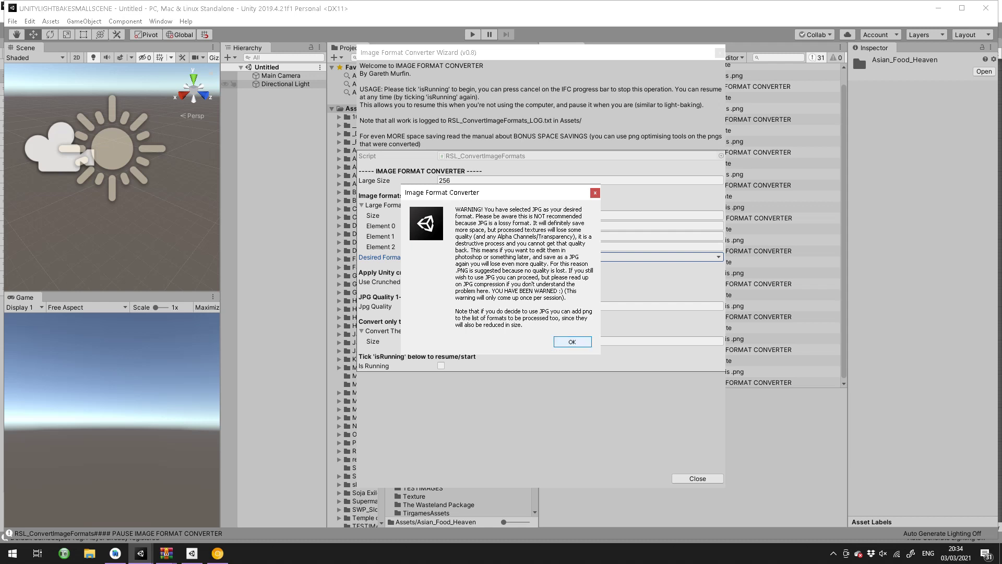
# Add .png as a fourth large format, enable Use Crunched Compression, and check Jpg Quality 75.
pyautogui.press('space')
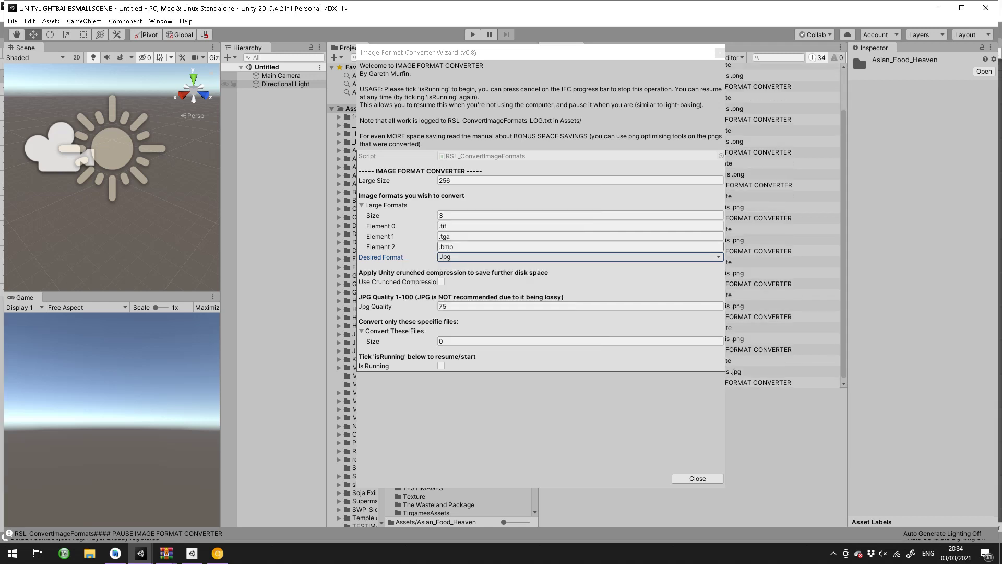
pyautogui.hotkey('shift', 'Tab')
pyautogui.hotkey('shift', 'Tab')
pyautogui.hotkey('shift', 'Tab')
pyautogui.hotkey('shift', 'Tab')
pyautogui.write('4')
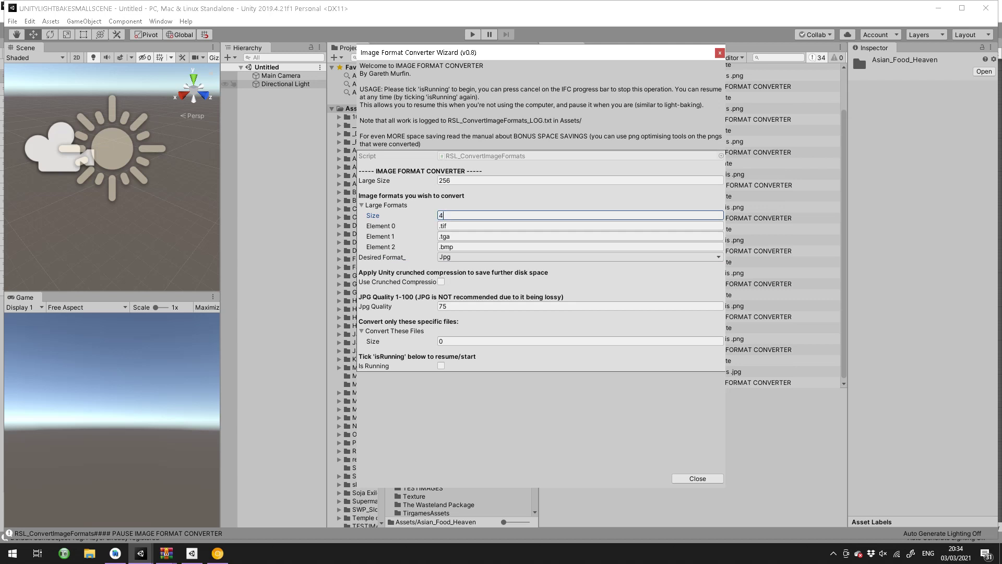
pyautogui.press('Return')
pyautogui.click(580, 257)
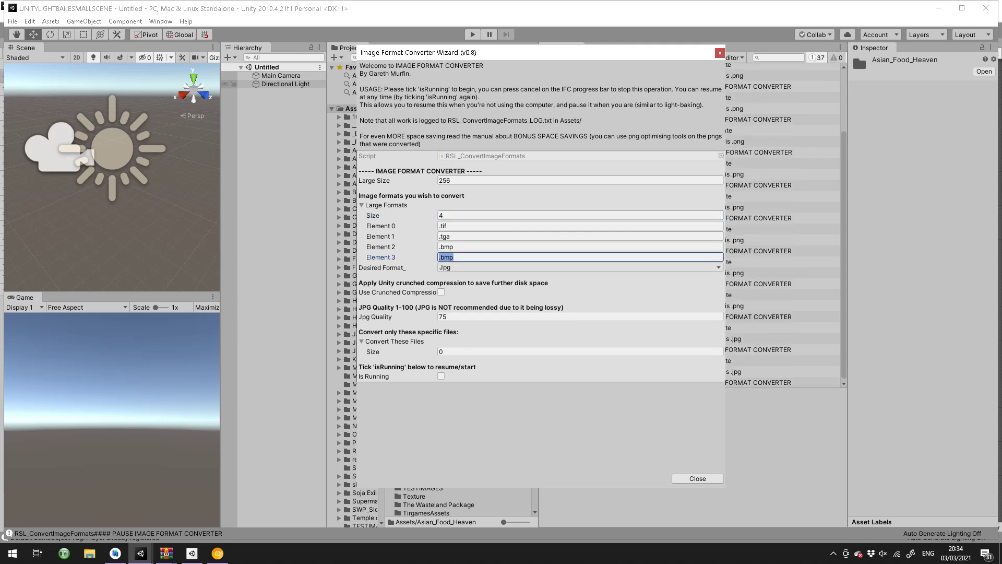
pyautogui.write('.png')
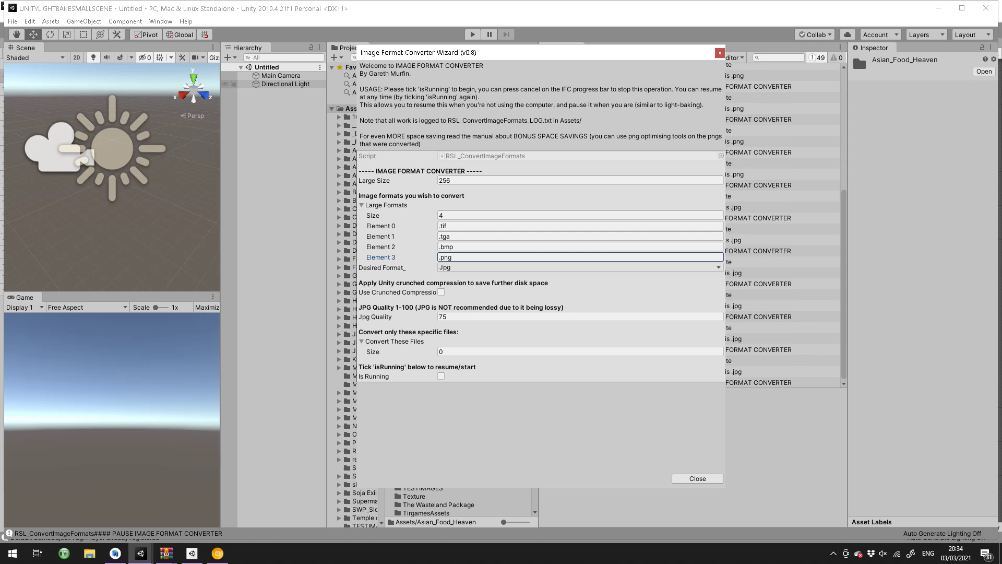
pyautogui.click(441, 292)
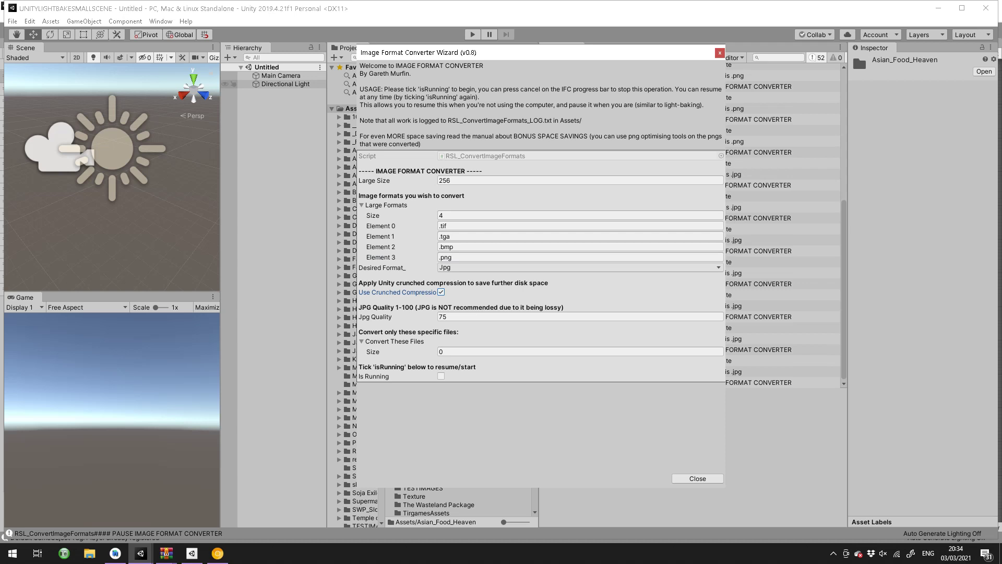
pyautogui.click(579, 316)
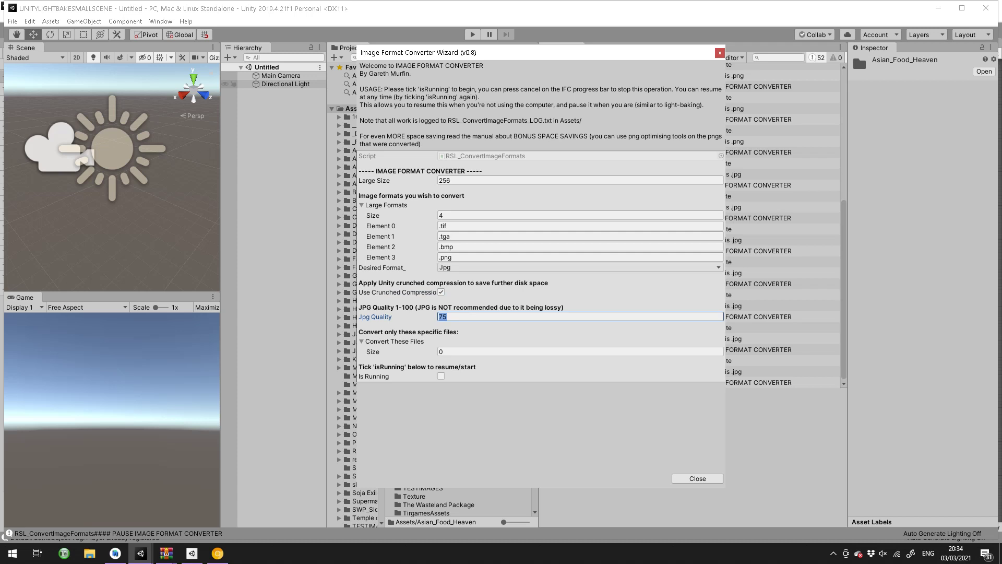
# Set the Convert These Files list size to 1 and move the wizard aside.
pyautogui.click(579, 352)
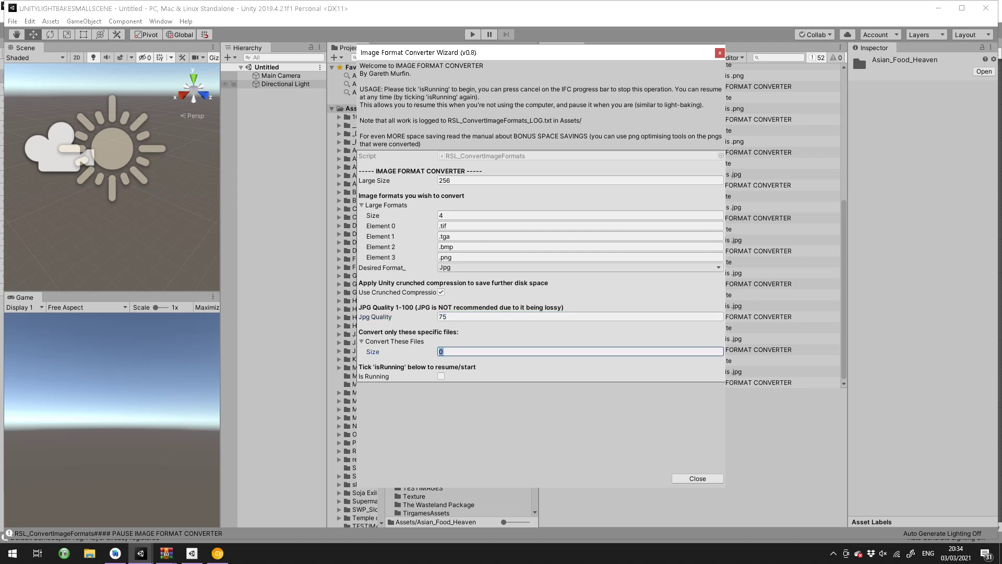
pyautogui.write('1')
pyautogui.press('Return')
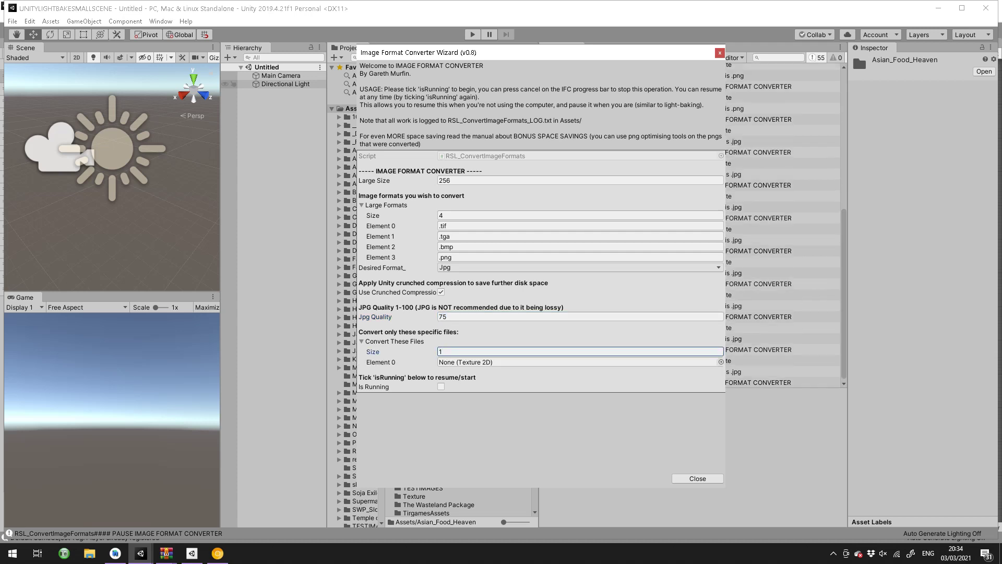
pyautogui.moveTo(470, 53); pyautogui.dragTo(194, 55)
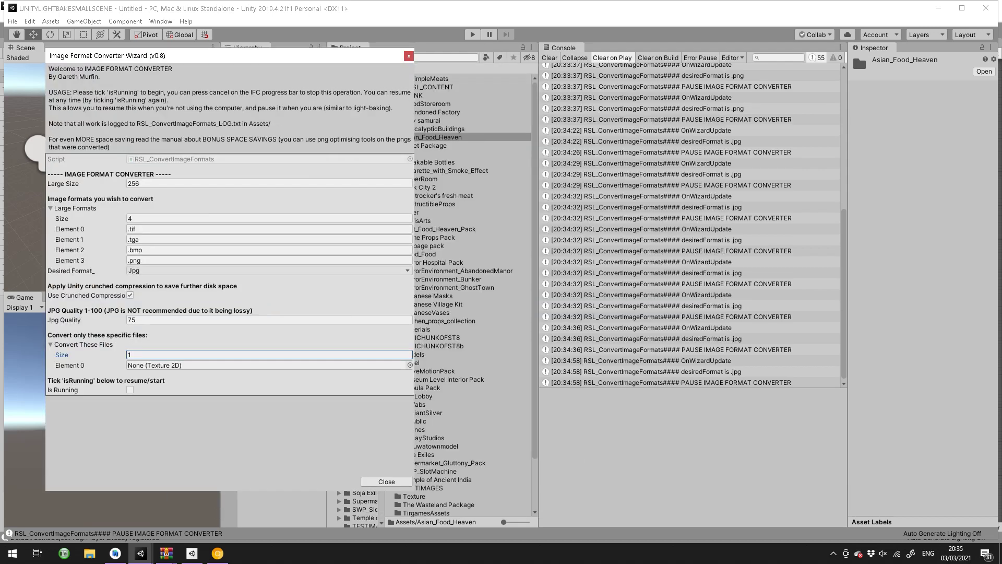
# Add a Project tab beside the Console and drag COLOURDOMES into the specific files list.
pyautogui.rightClick(569, 49)
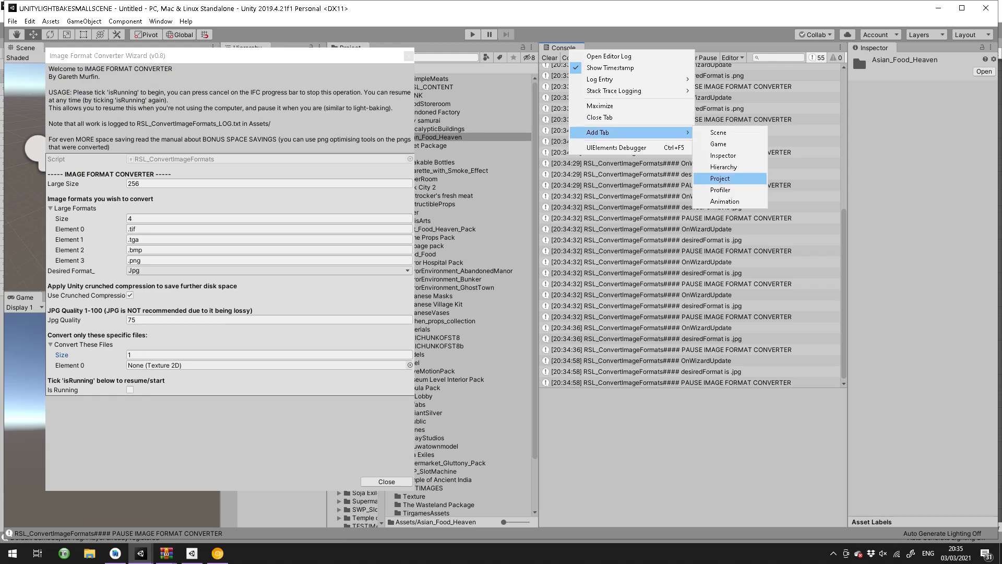
pyautogui.click(720, 178)
pyautogui.write('c')
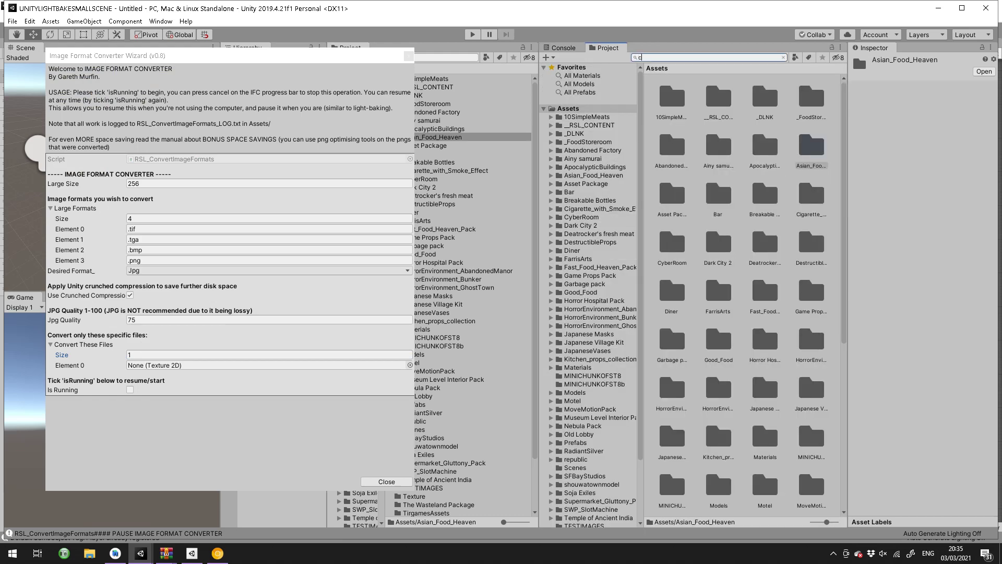
pyautogui.write('olourd')
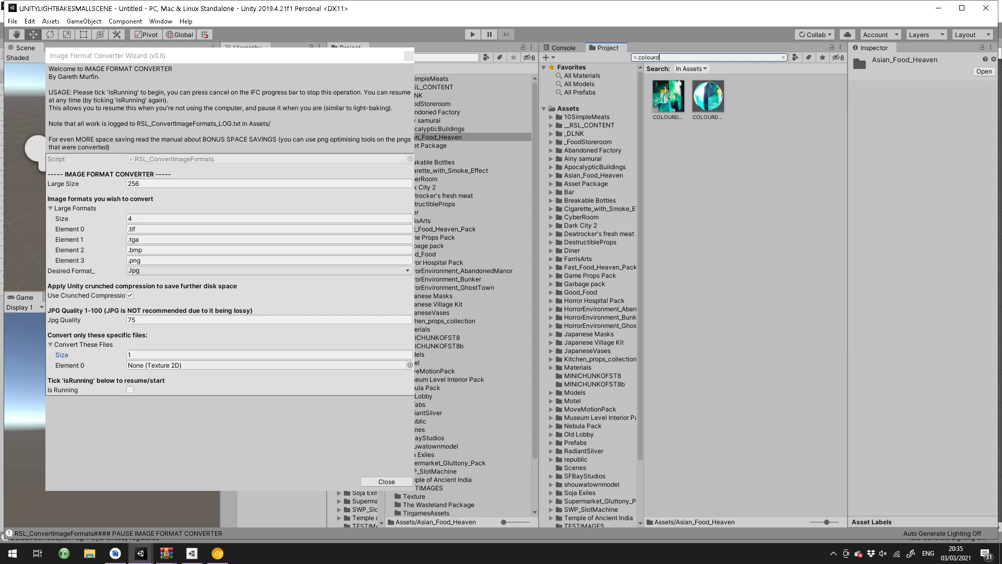
pyautogui.click(668, 96)
pyautogui.moveTo(668, 96); pyautogui.dragTo(261, 364)
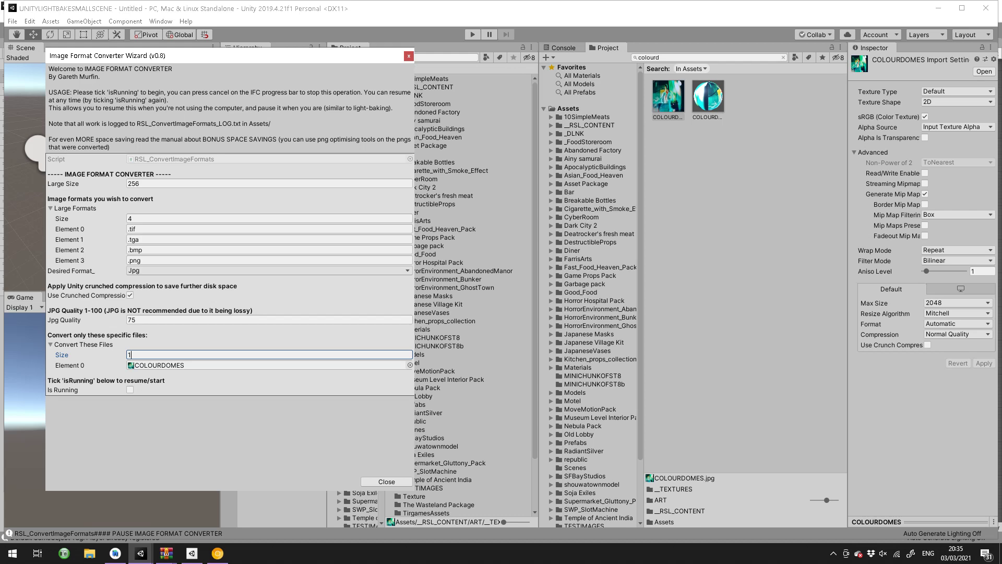
# Reset the specific files list to size 0, recentre the wizard, and bring the Console forward.
pyautogui.write('0')
pyautogui.press('Return')
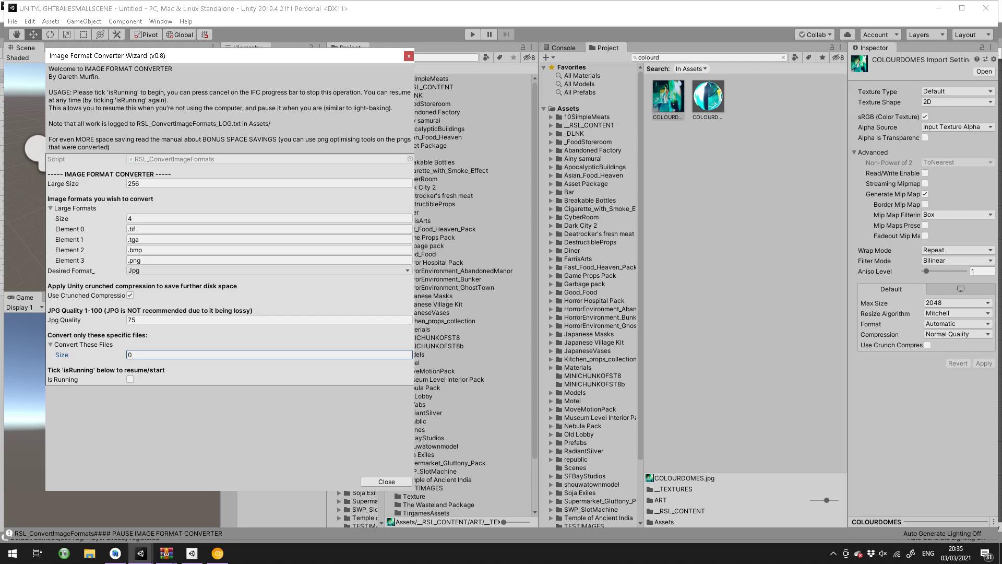
pyautogui.moveTo(99, 55); pyautogui.dragTo(191, 56)
pyautogui.hotkey('ctrl', 'shift', 'c')
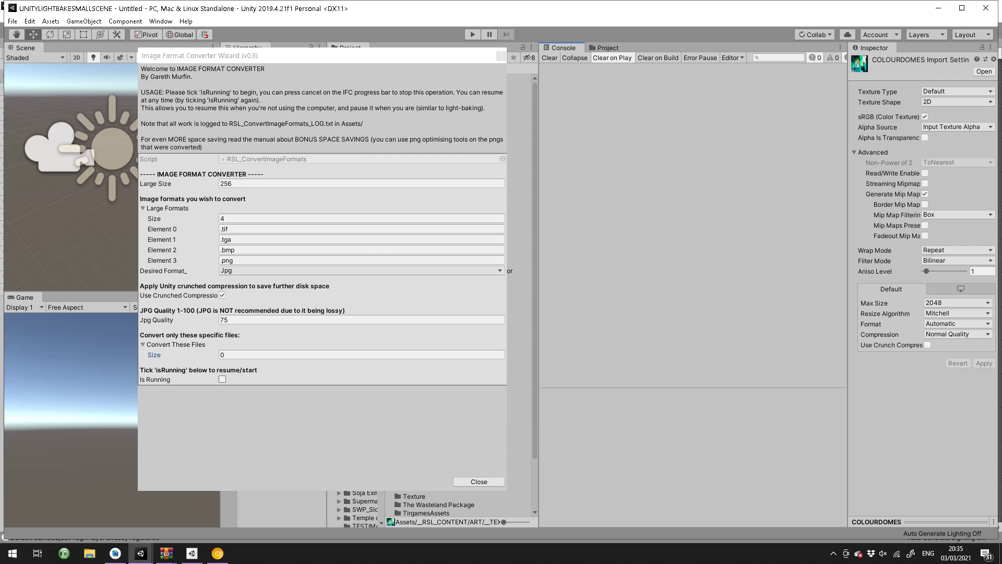
# Run the conversion to completion (18 files, 14.63 Megs saved) and turn off Messenger notifications.
pyautogui.press('space')
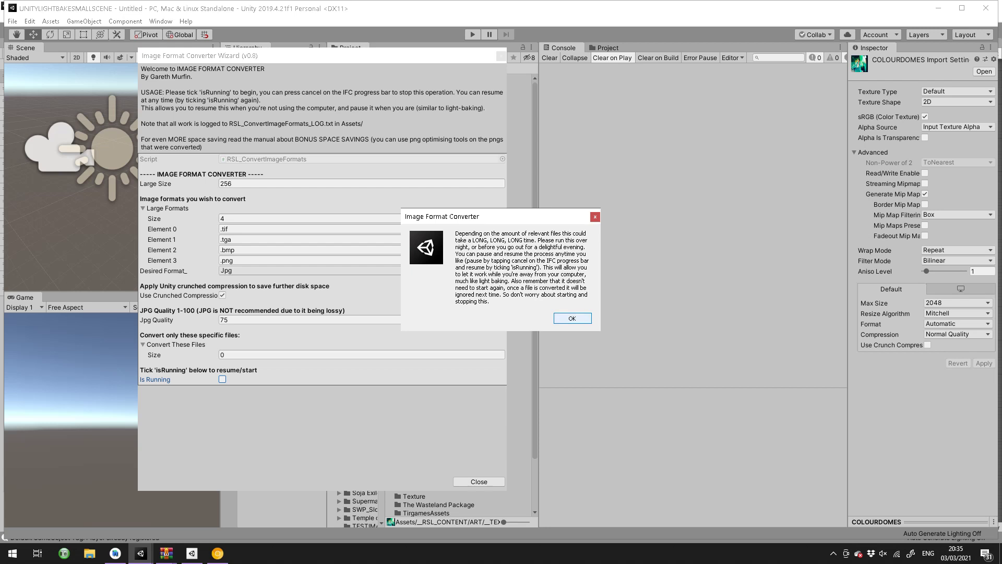
pyautogui.press('Return')
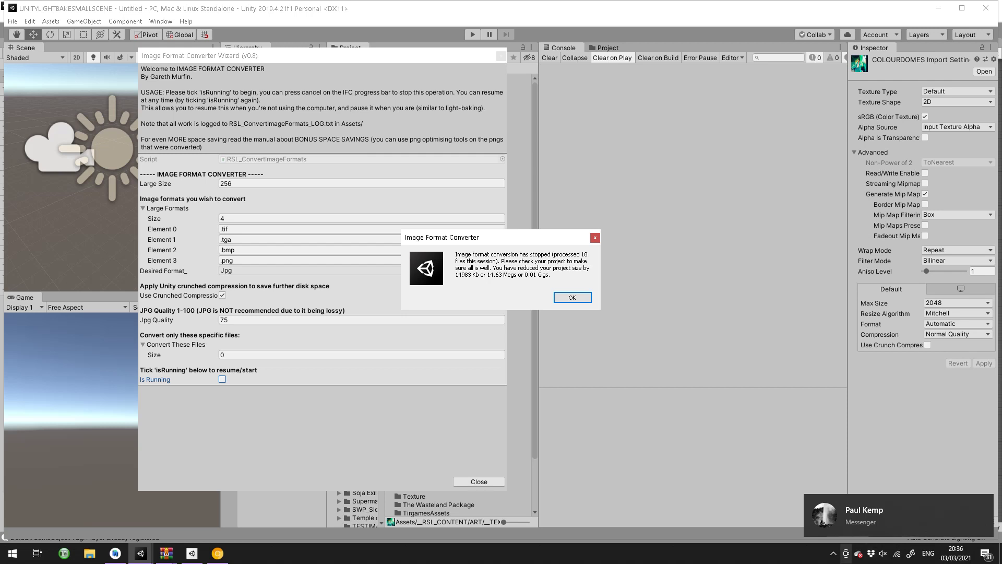
pyautogui.click(833, 553)
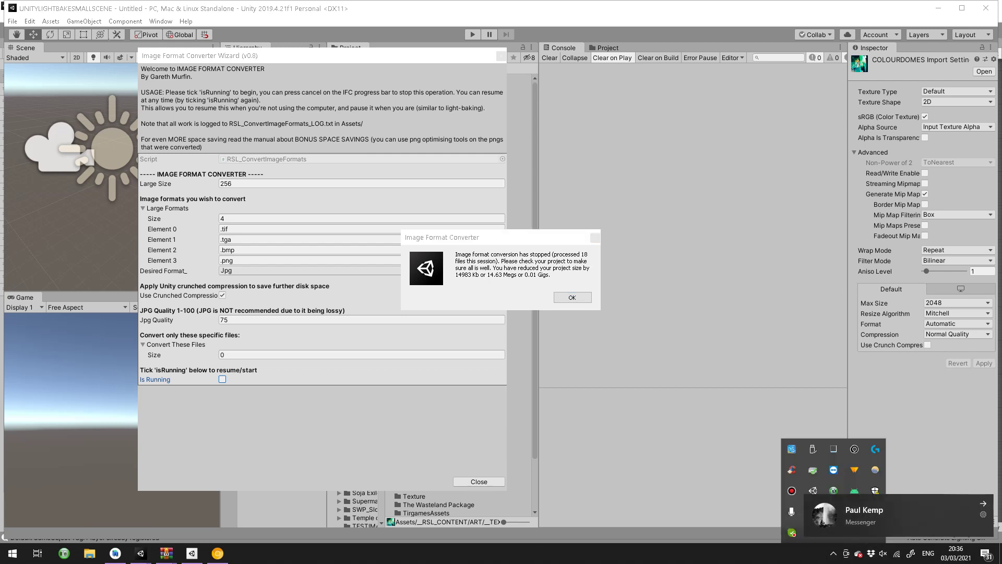
pyautogui.click(984, 513)
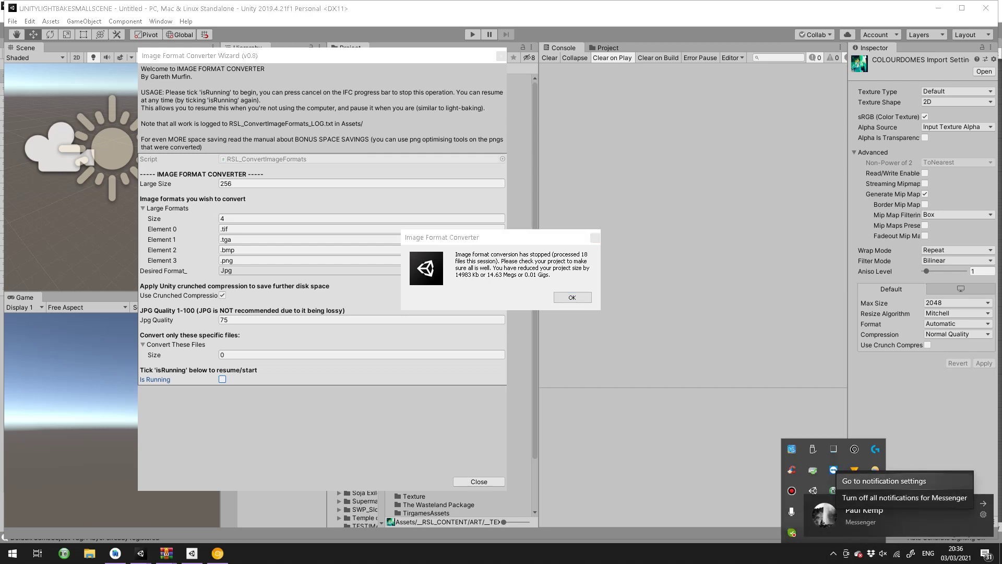
pyautogui.click(905, 498)
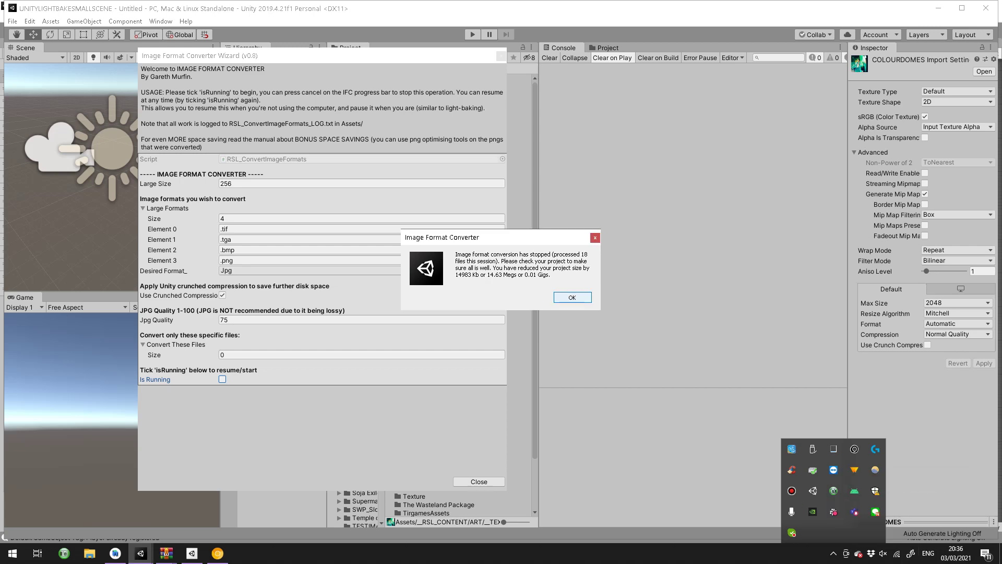
# Dismiss the conversion summary and select RSL_ConvertImageFormats_LOG in the Assets folder.
pyautogui.press('Return')
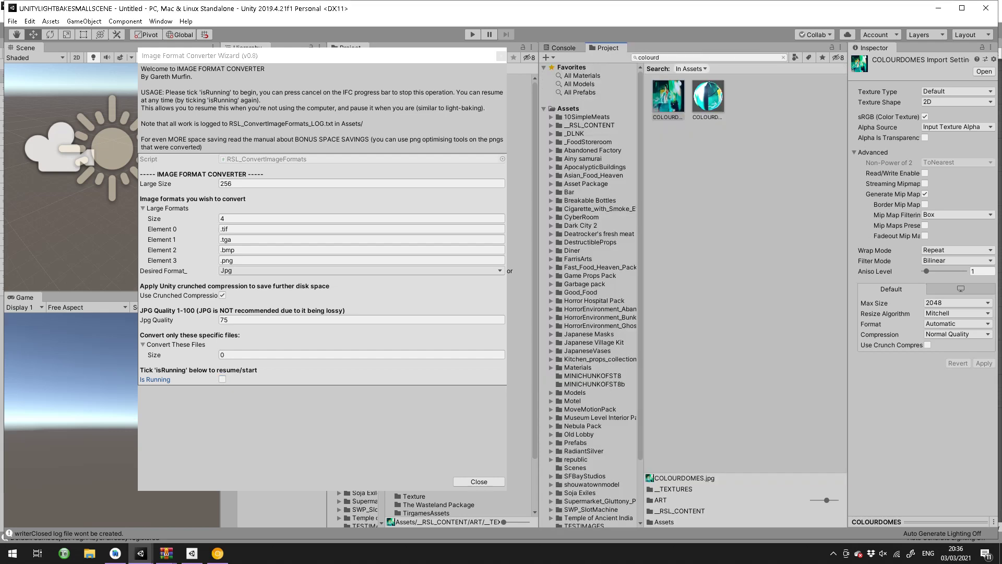
pyautogui.click(664, 521)
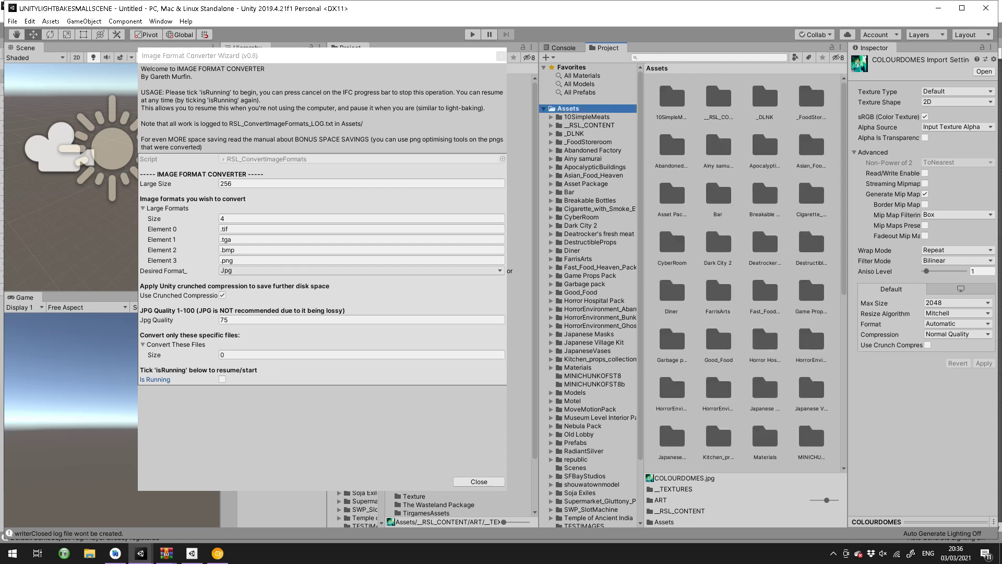
pyautogui.keyDown('ctrl'); pyautogui.scroll(-5, 669, 412); pyautogui.keyUp('ctrl')
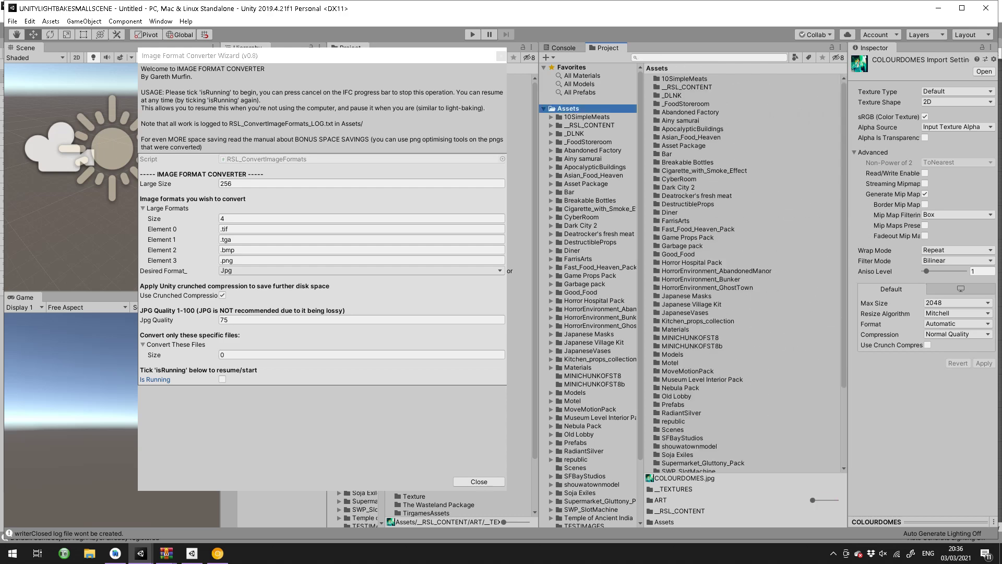
pyautogui.click(709, 469)
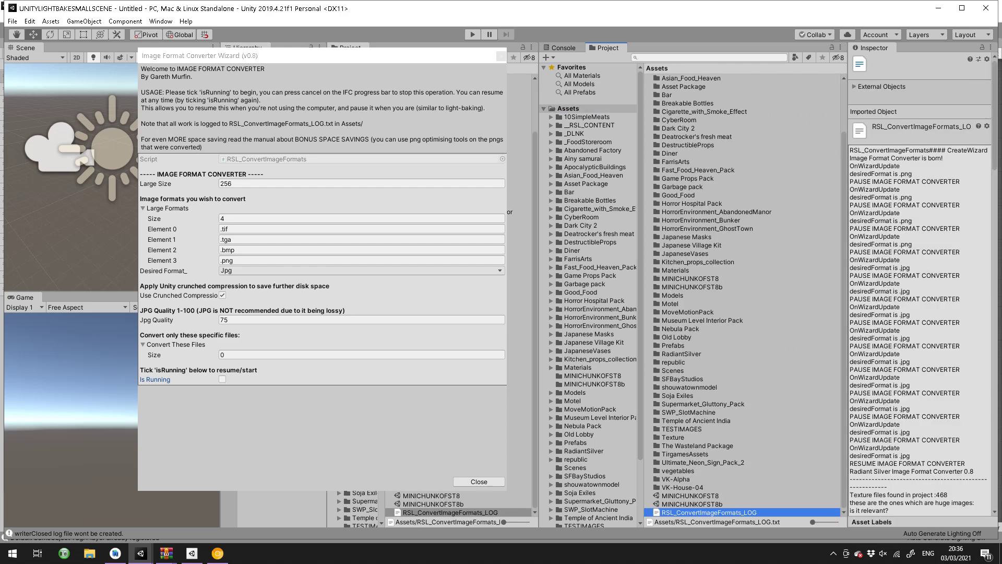
pyautogui.rightClick(734, 512)
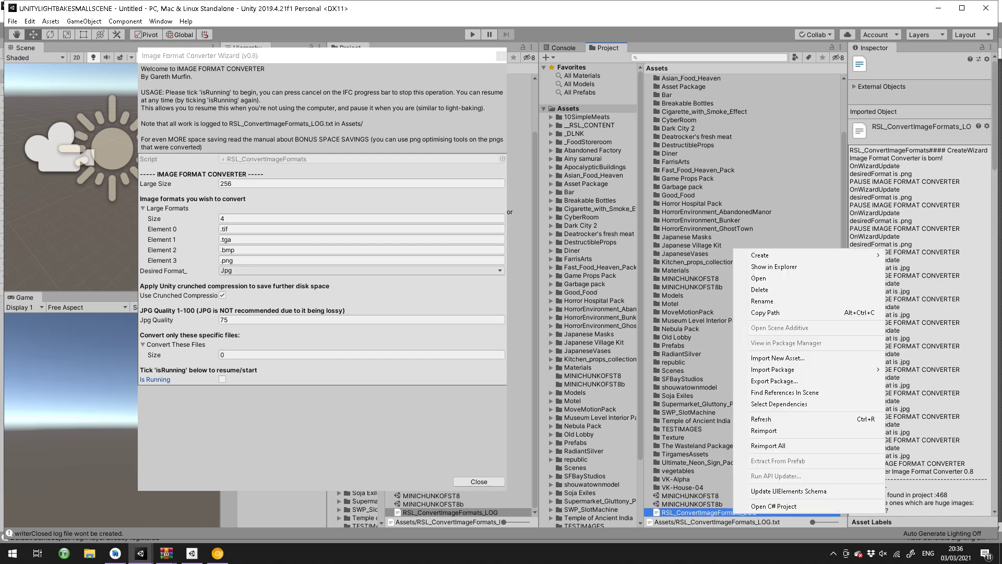
pyautogui.press('Escape')
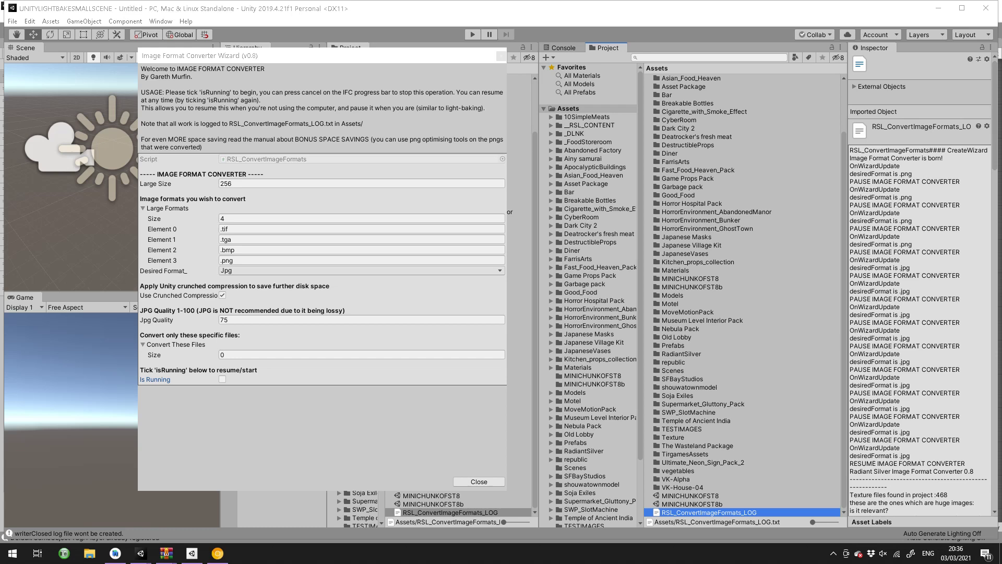
# Open the log in EditPlus, jump near the end, and select lines 6789-6790.
pyautogui.press('Return')
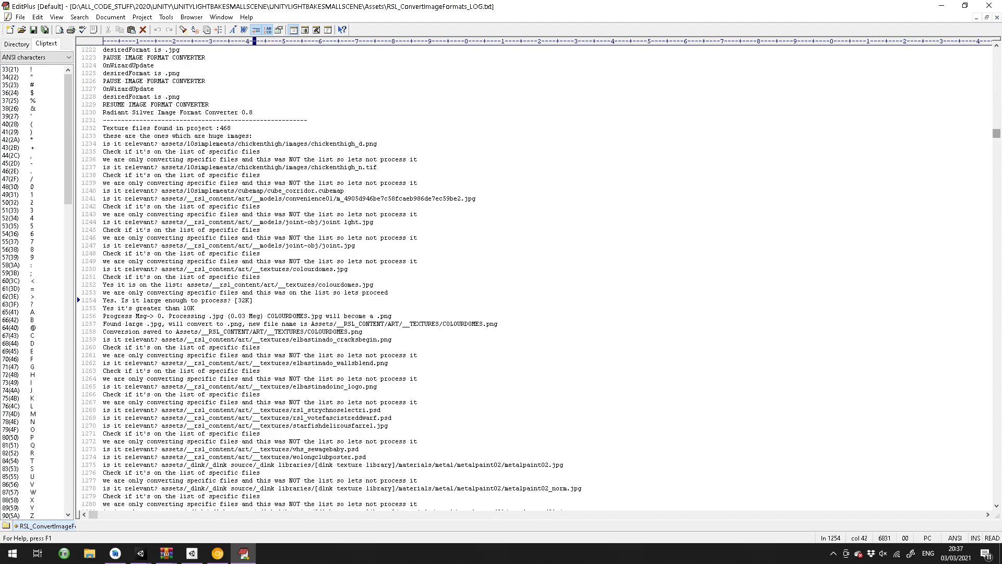
pyautogui.scroll(1, 522, 277)
pyautogui.moveTo(996, 134); pyautogui.dragTo(997, 494)
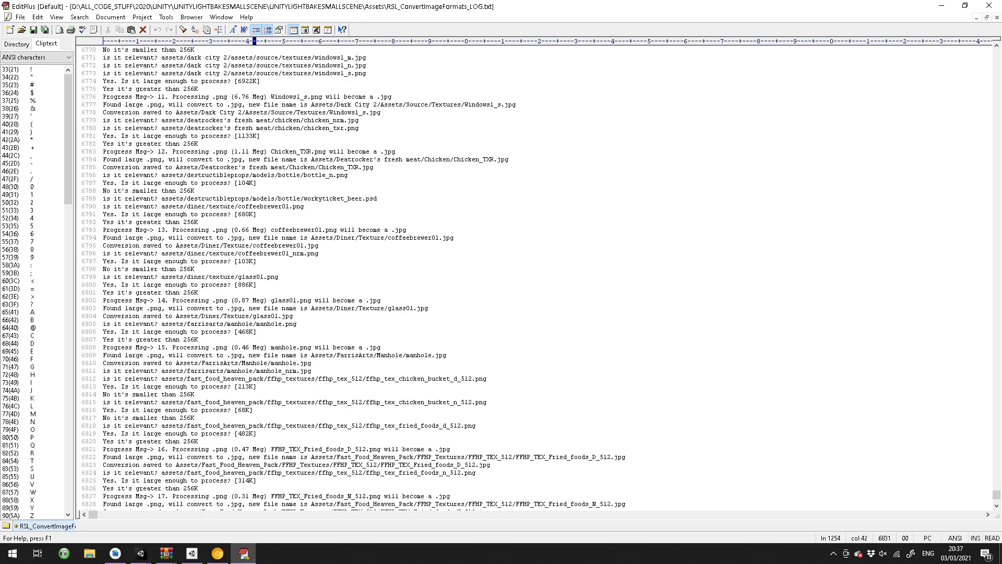
pyautogui.click(105, 206)
pyautogui.moveTo(104, 198); pyautogui.dragTo(377, 199)
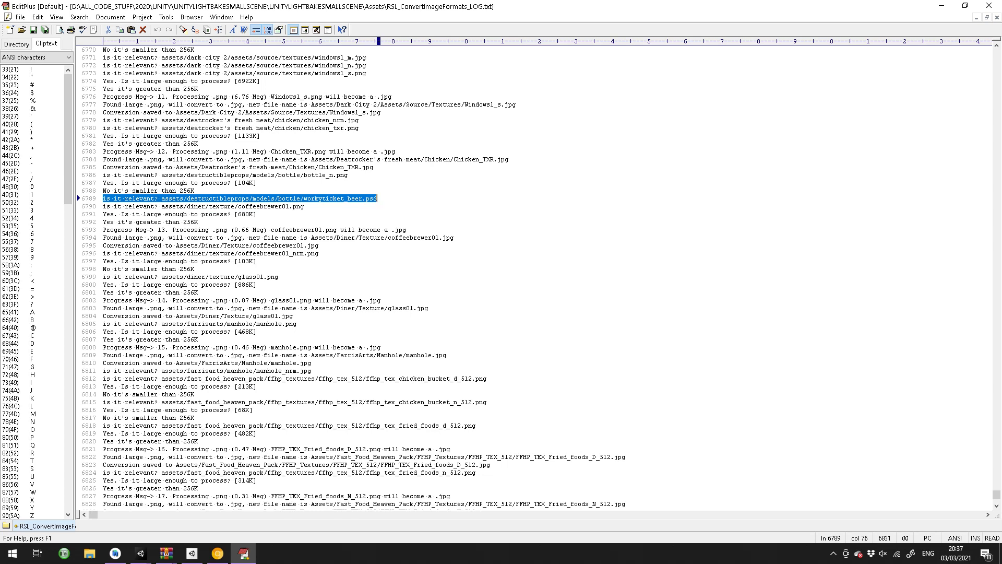
pyautogui.moveTo(306, 206); pyautogui.dragTo(104, 206)
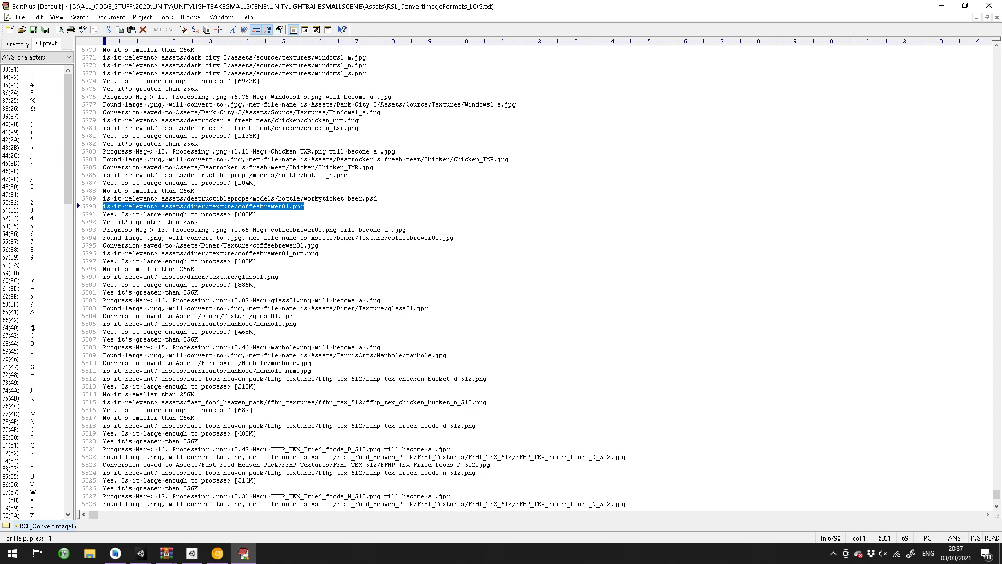
pyautogui.click(304, 206)
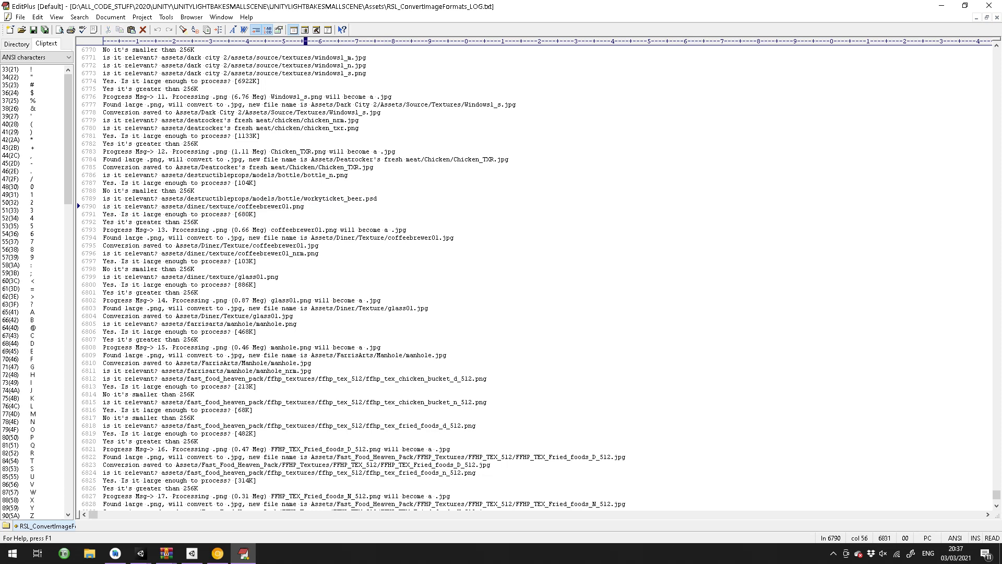
# Compare log line 6791's 680K size with the wizard's Large Size threshold of 256.
pyautogui.click(965, 6)
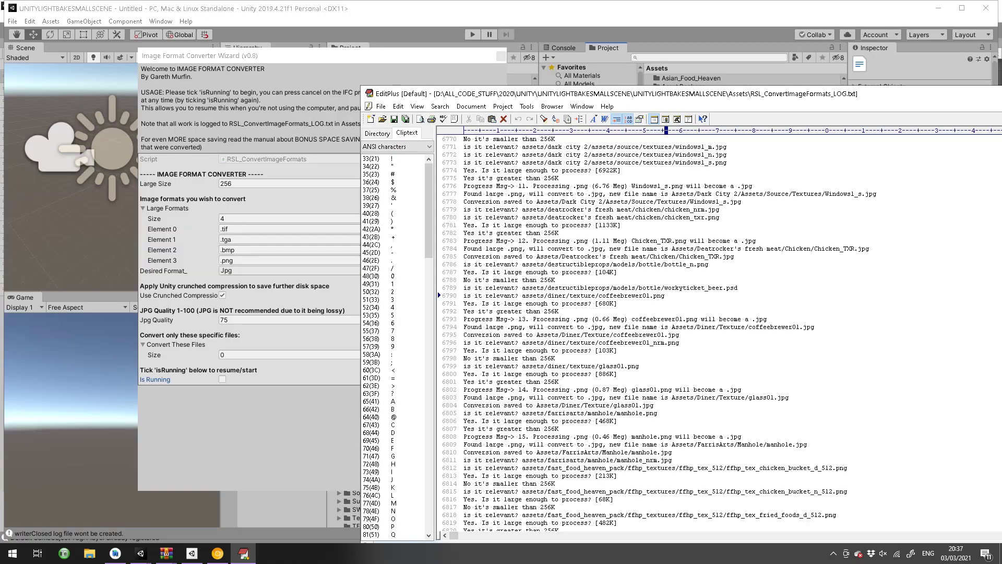
pyautogui.click(229, 249)
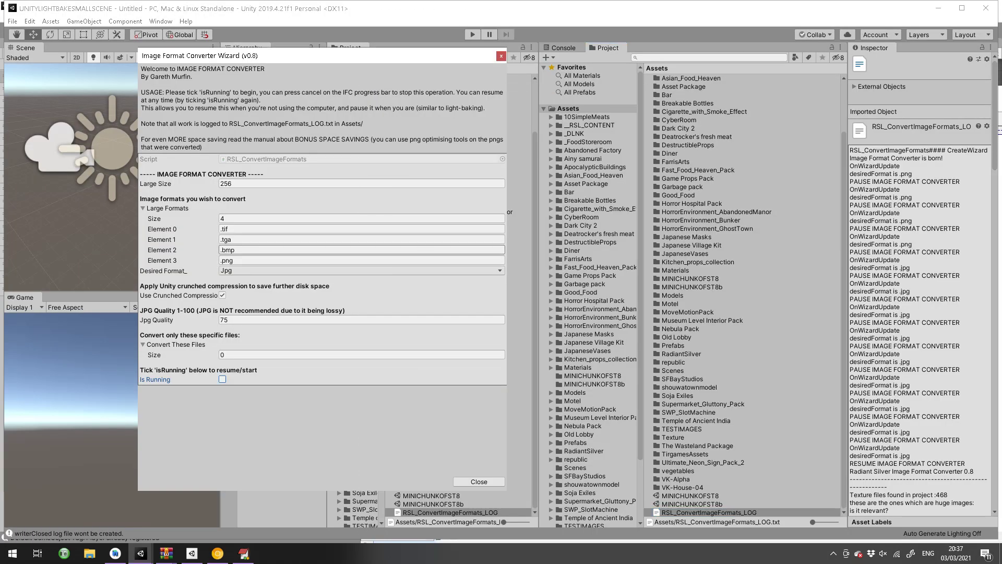
pyautogui.press('Tab')
pyautogui.click(243, 554)
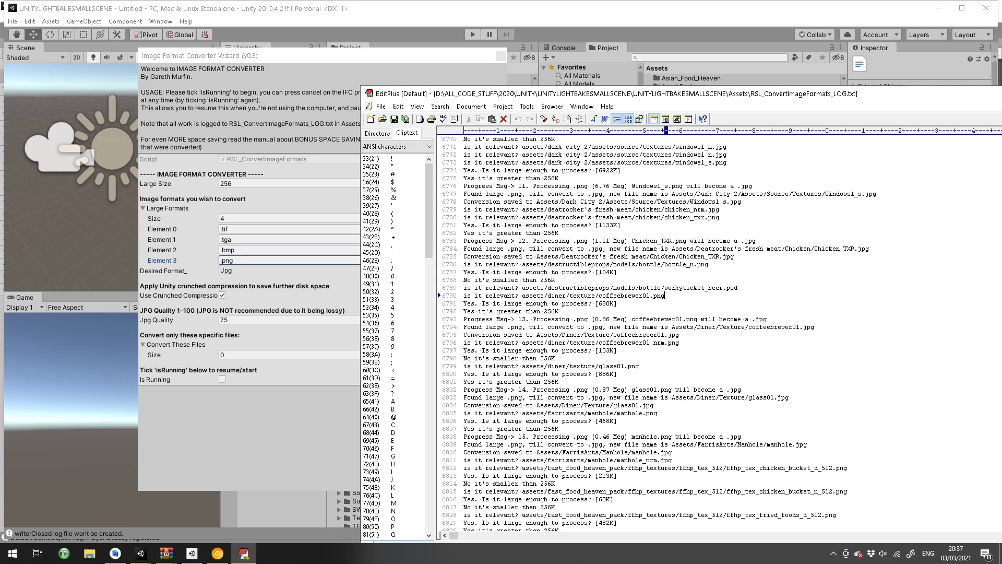
pyautogui.moveTo(467, 304); pyautogui.dragTo(618, 303)
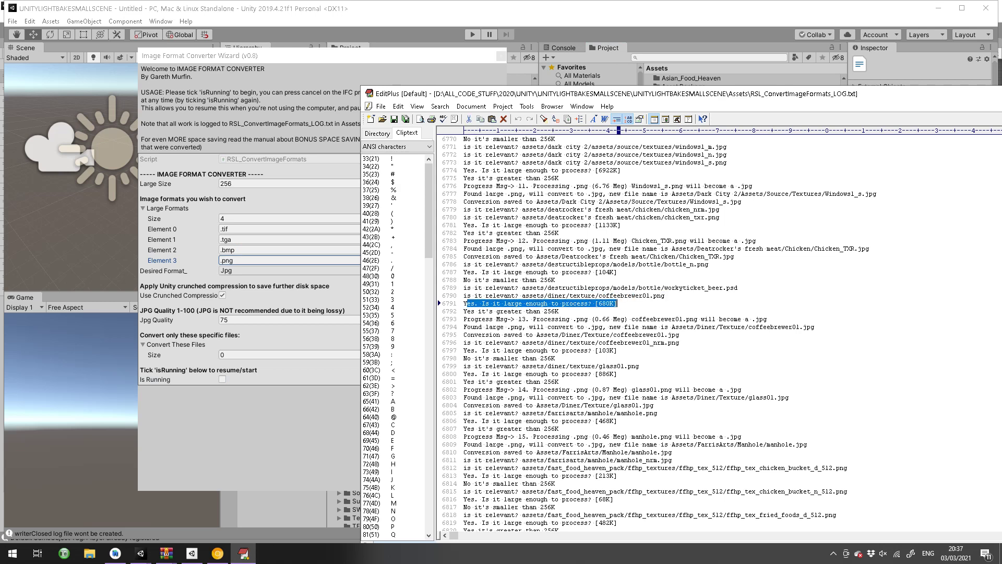
pyautogui.click(230, 183)
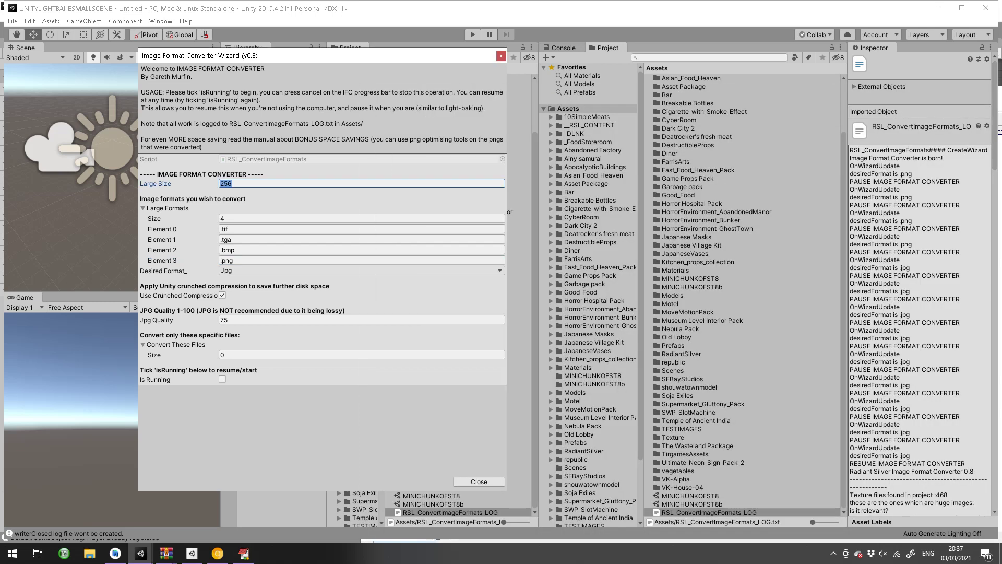
pyautogui.click(243, 553)
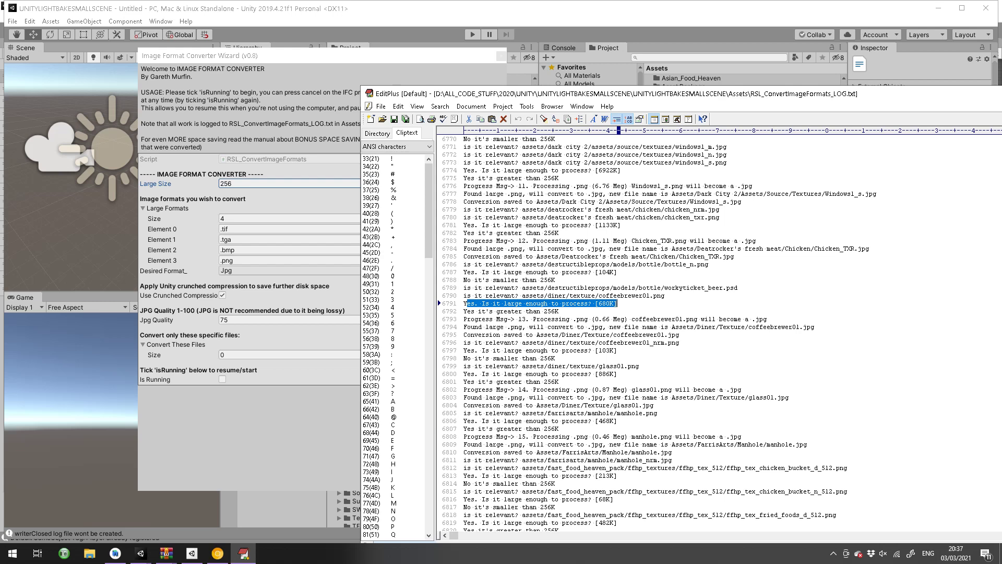
# Highlight the coffeebrewer01.png conversion lines and copy the name coffeebrewer01.
pyautogui.moveTo(464, 319); pyautogui.dragTo(767, 319)
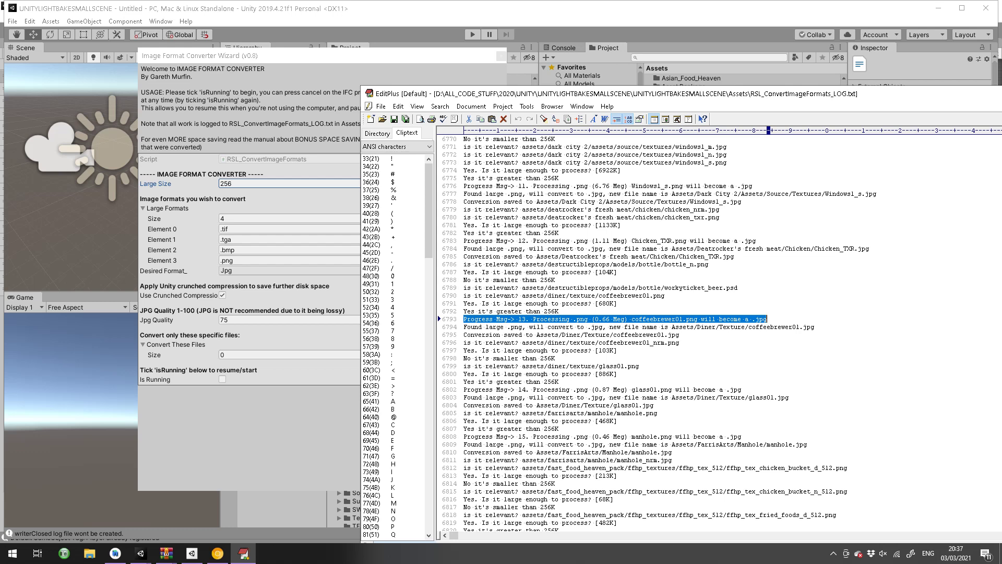
pyautogui.moveTo(669, 326); pyautogui.dragTo(815, 327)
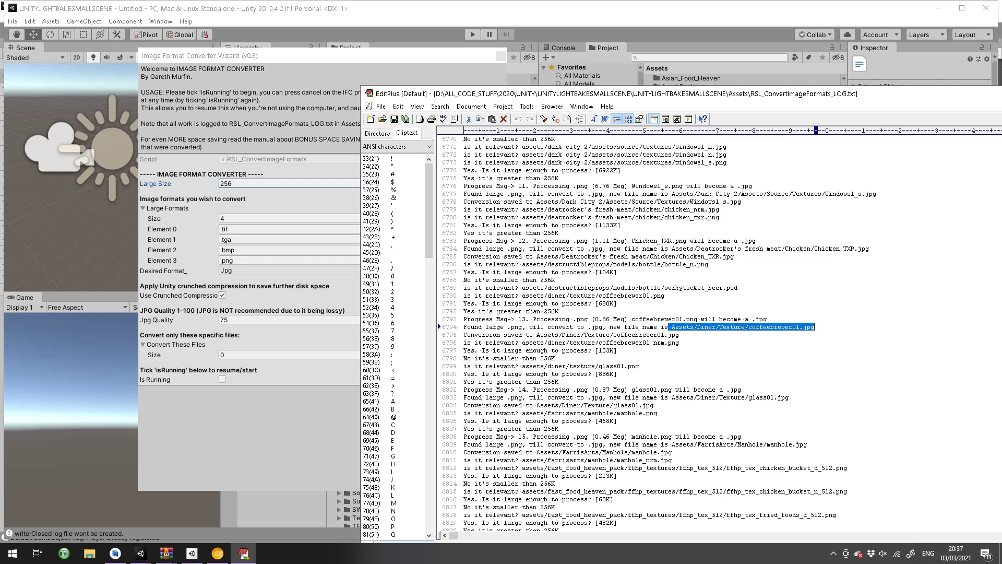
pyautogui.moveTo(464, 335); pyautogui.dragTo(679, 335)
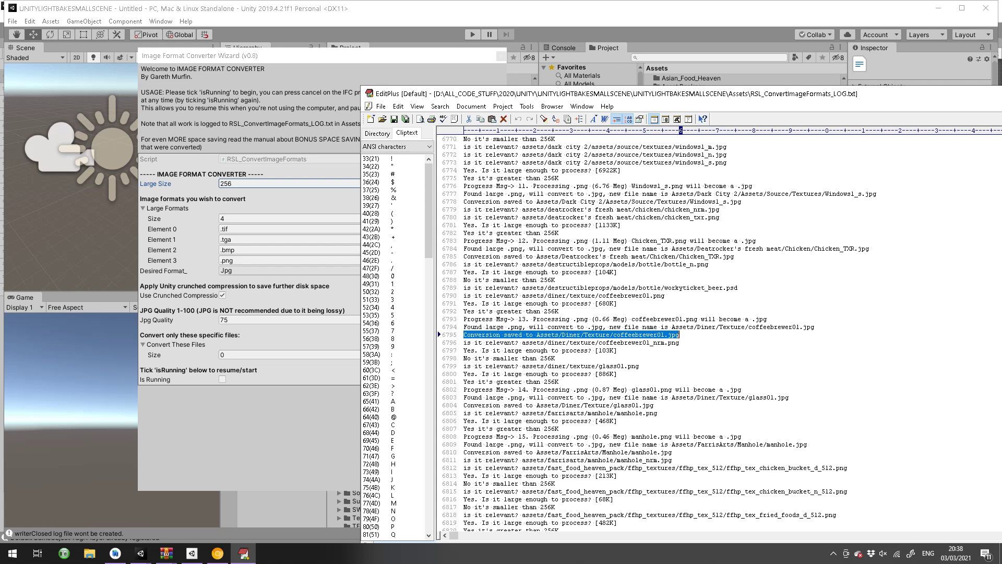
pyautogui.doubleClick(674, 335)
pyautogui.doubleClick(774, 327)
pyautogui.hotkey('ctrl', 'c')
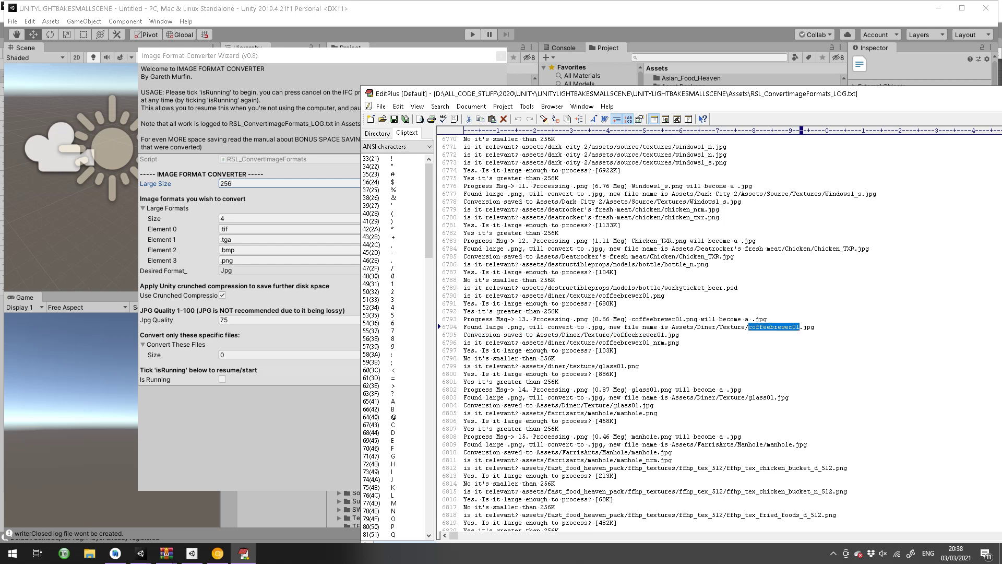
# Search the project for coffeebrewer01, inspect the texture, then clear the search.
pyautogui.click(679, 57)
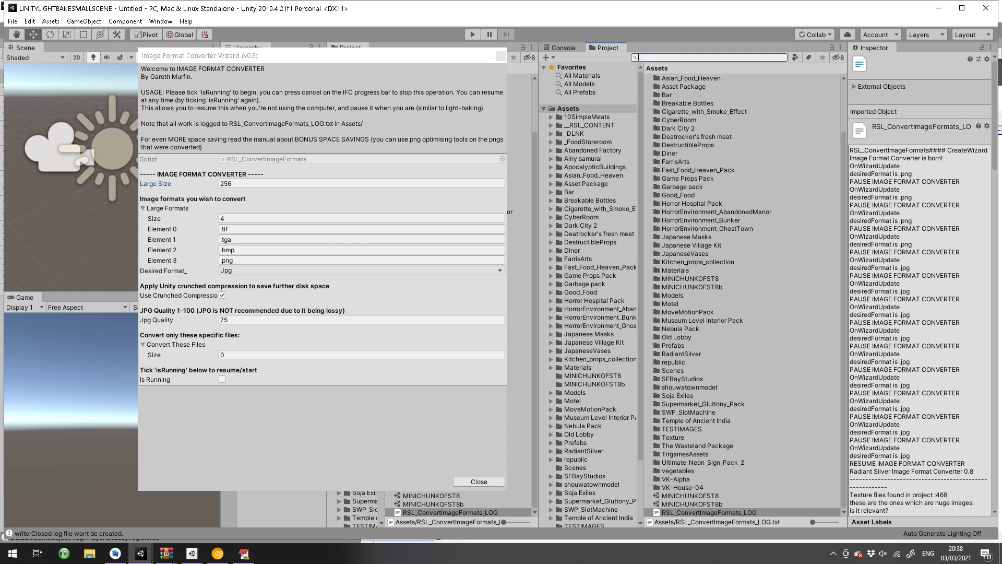
pyautogui.hotkey('ctrl', 'v')
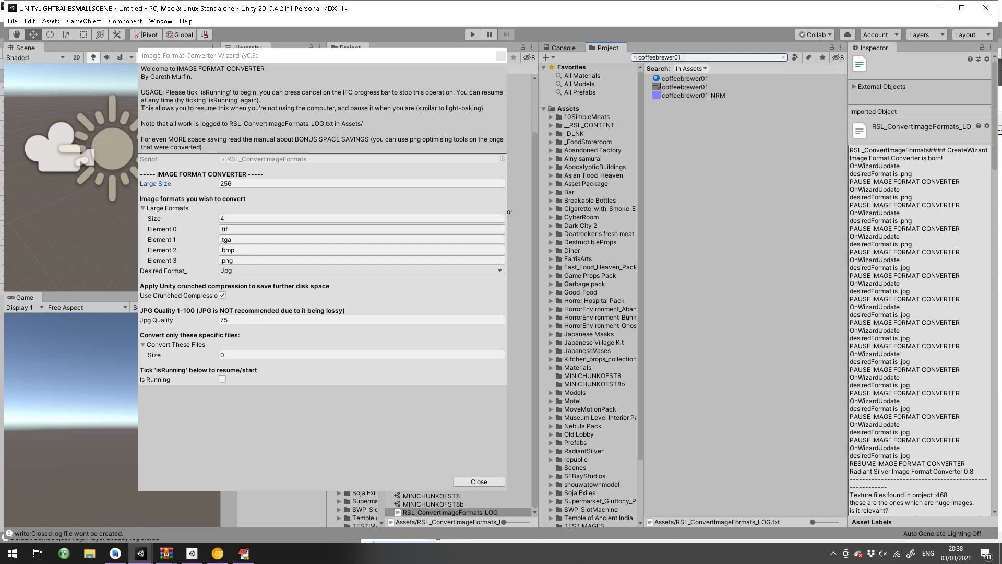
pyautogui.click(684, 86)
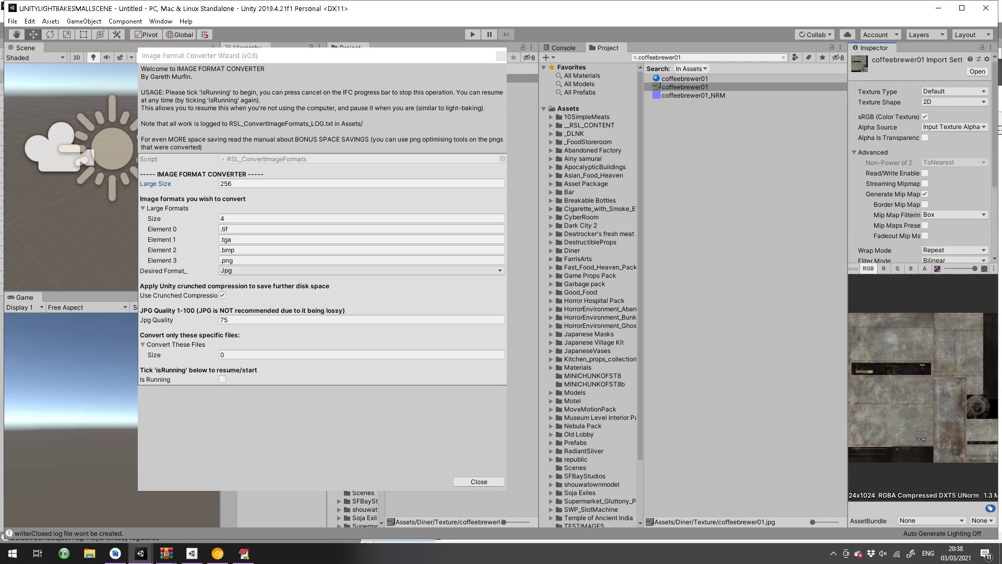
pyautogui.click(684, 87)
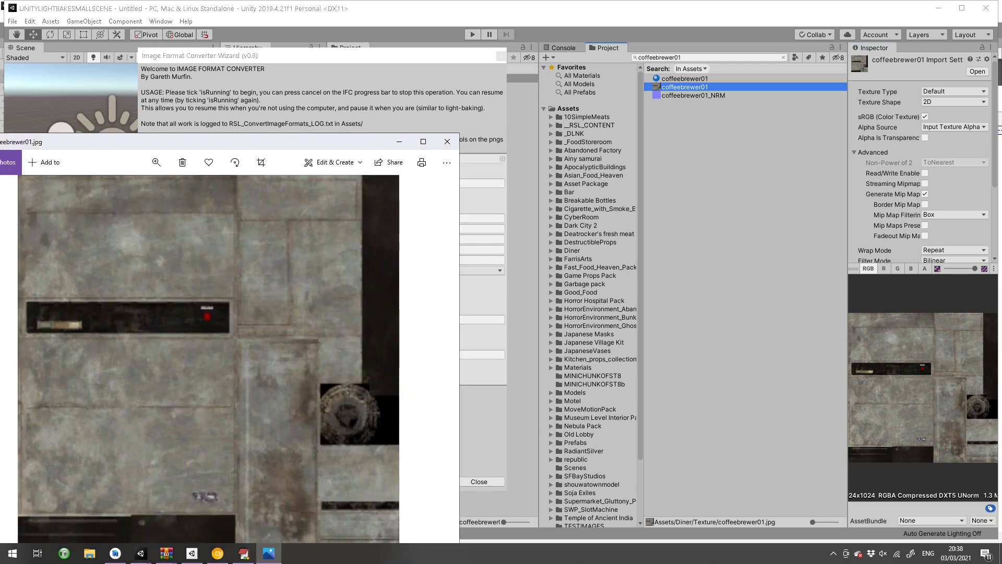
pyautogui.hotkey('alt', 'F4')
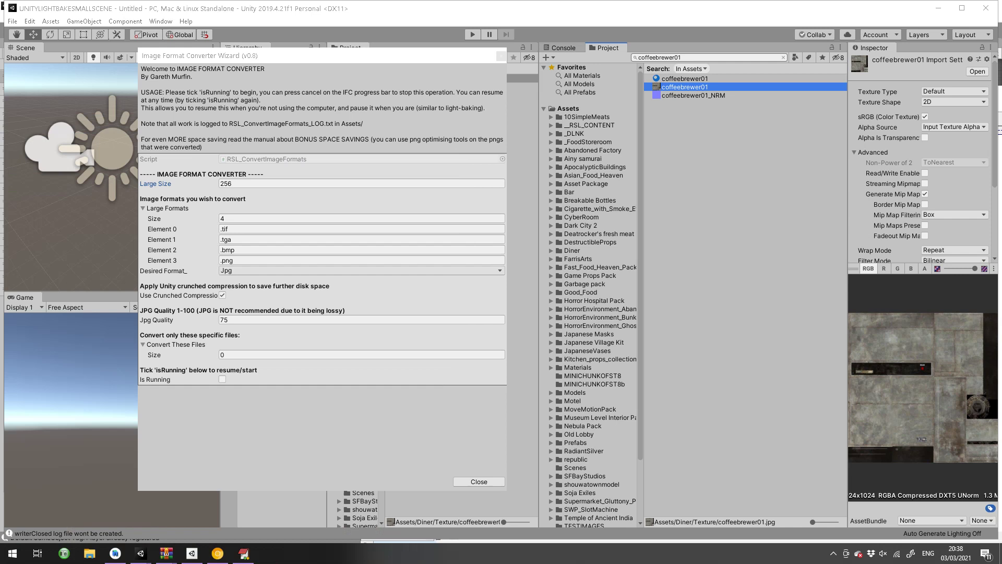
pyautogui.hotkey('ctrl', 'a')
# Browse the Diner folders to the Prefab folder and select the coffeepot01_2 prefab.
pyautogui.press('BackSpace')
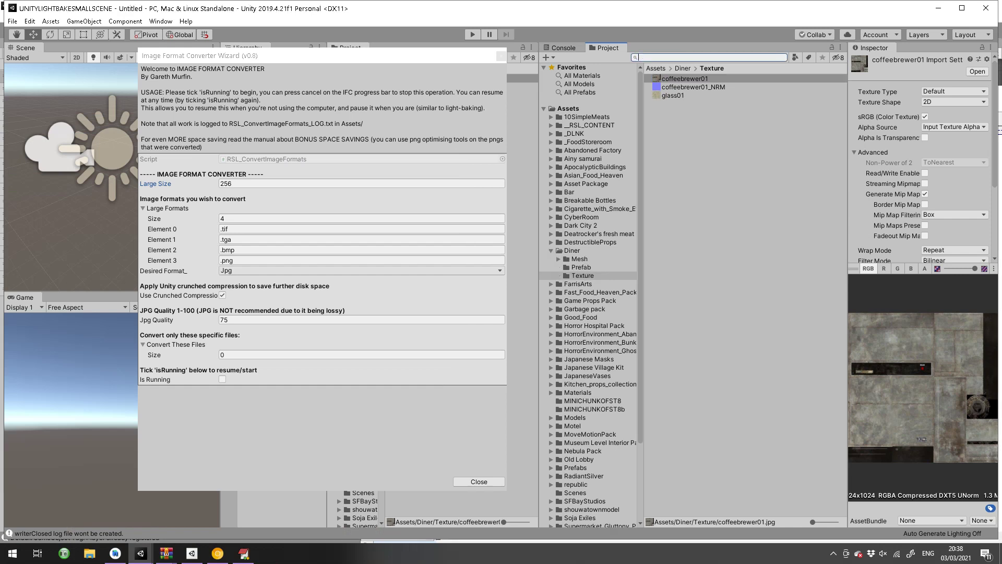
pyautogui.press('BackSpace')
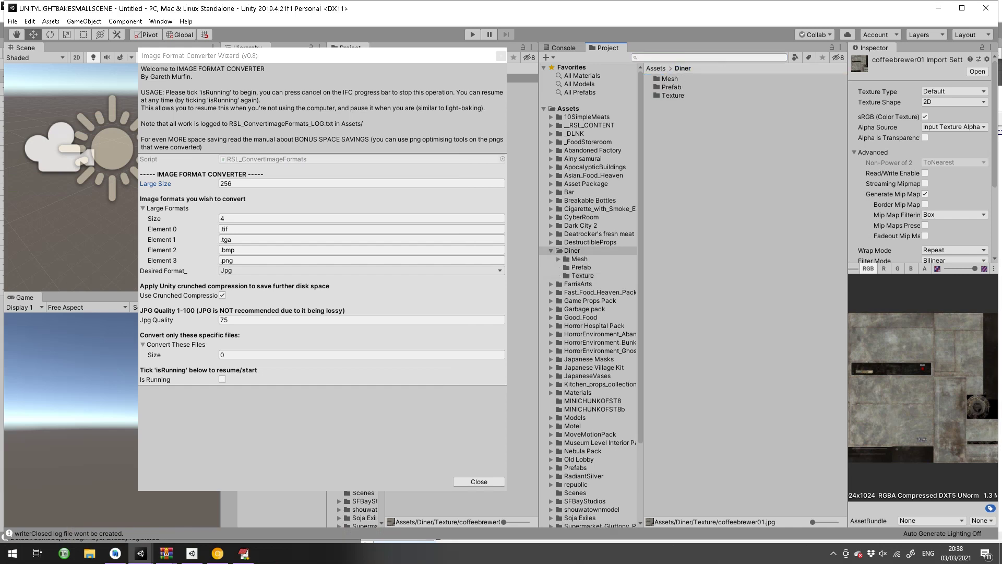
pyautogui.press('Up')
pyautogui.press('Return')
pyautogui.click(682, 78)
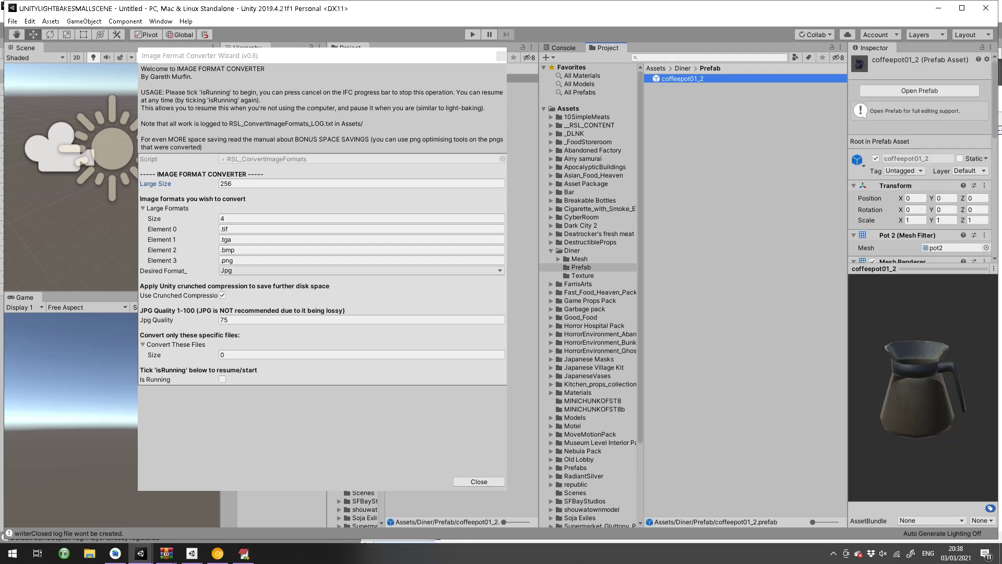
pyautogui.press('BackSpace')
pyautogui.press('Down')
pyautogui.press('Return')
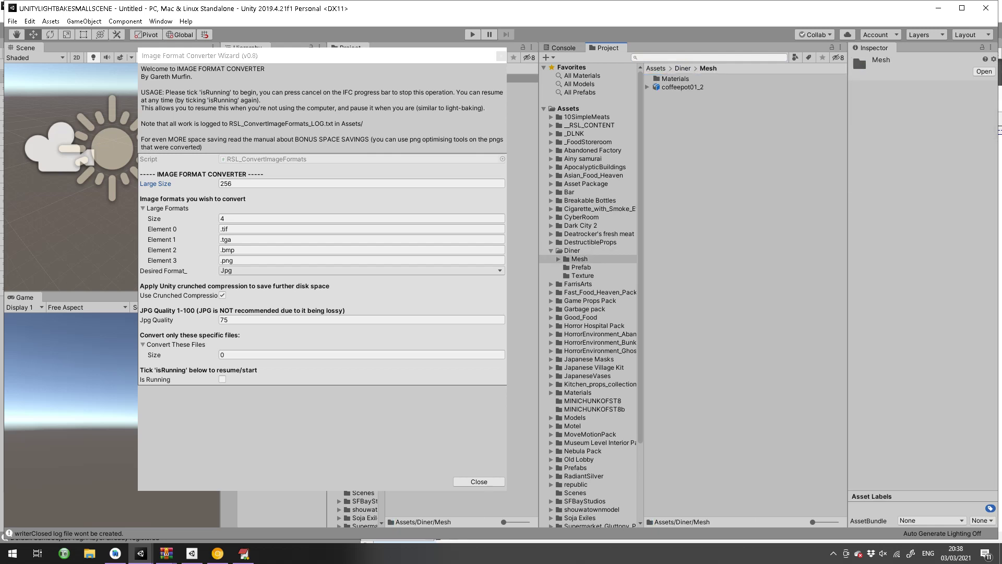
pyautogui.press('BackSpace')
pyautogui.press('Down')
pyautogui.press('Return')
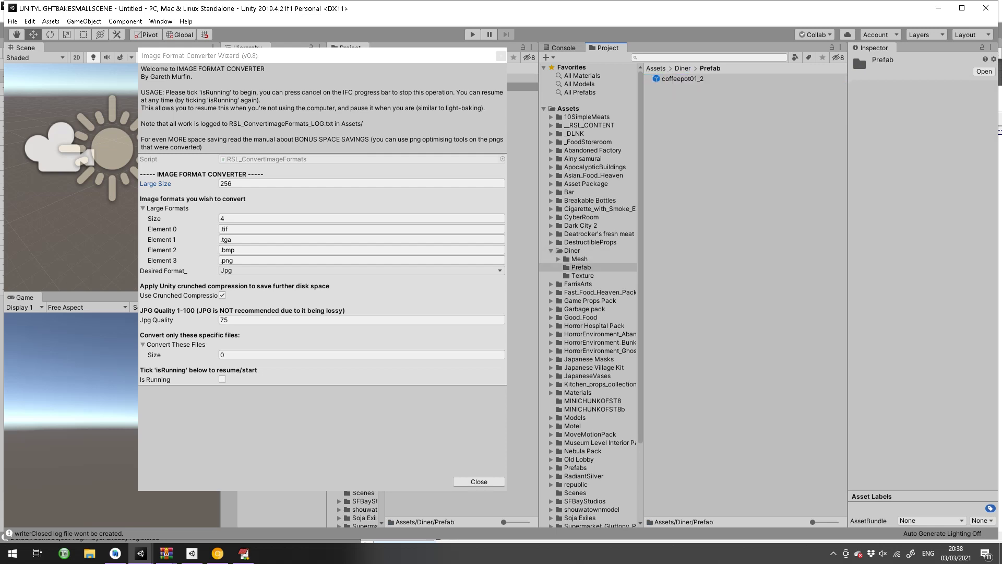
pyautogui.press('Down')
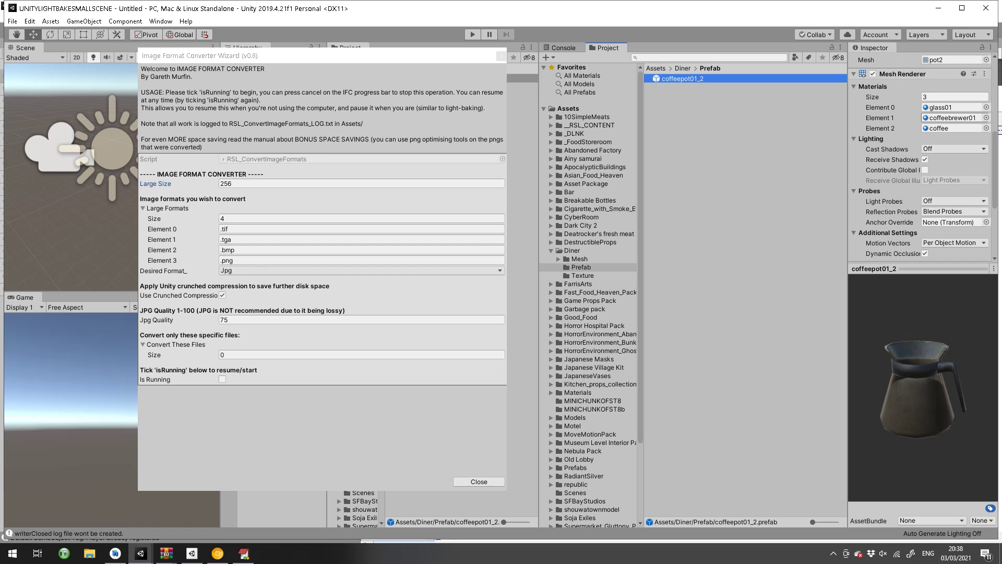
# Open the prefab's coffeebrewer01 material and ping its Albedo texture.
pyautogui.moveTo(919, 397)
pyautogui.mouseDown()
pyautogui.moveTo(924, 355)
pyautogui.moveTo(924, 391)
pyautogui.mouseUp()
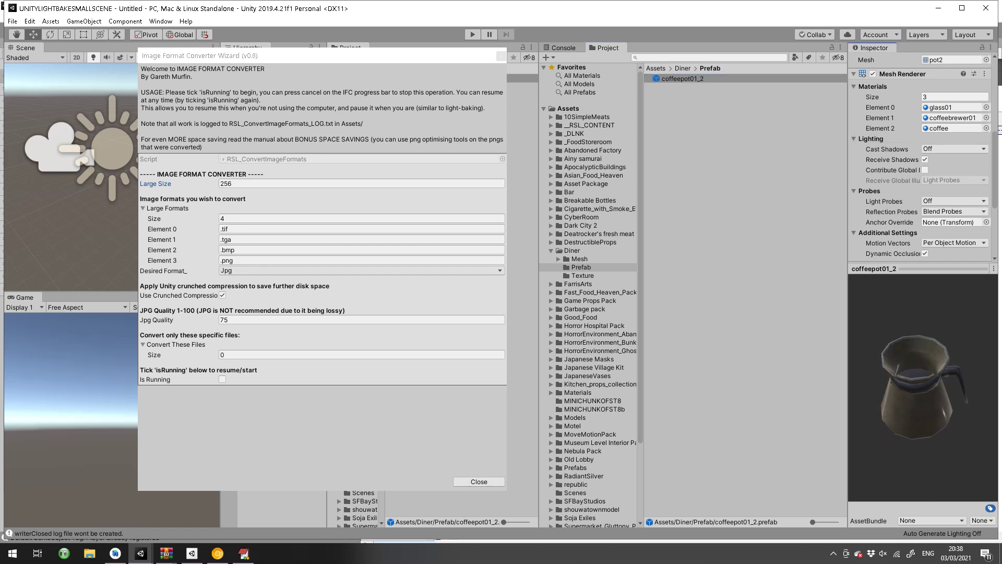
pyautogui.click(953, 118)
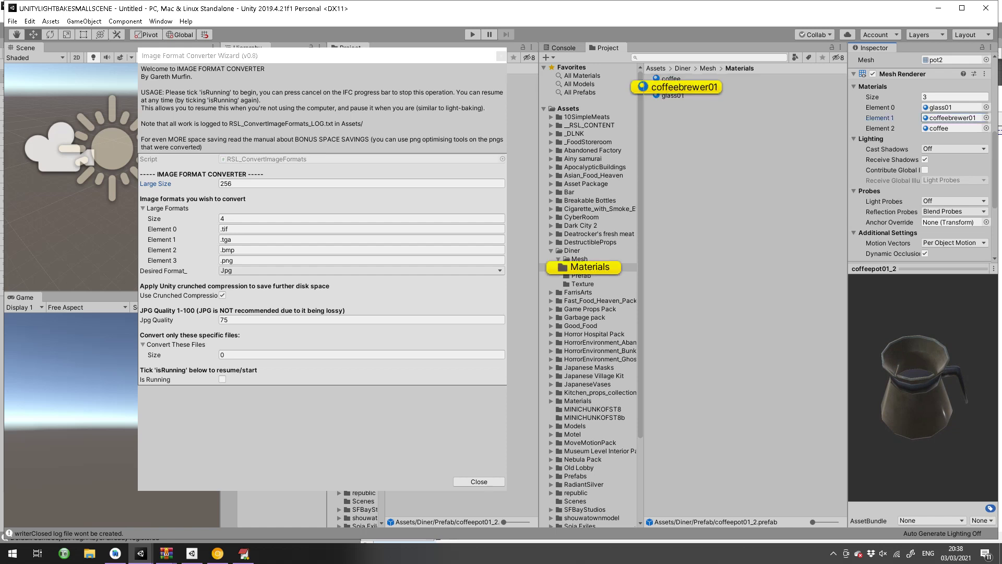
pyautogui.click(952, 118)
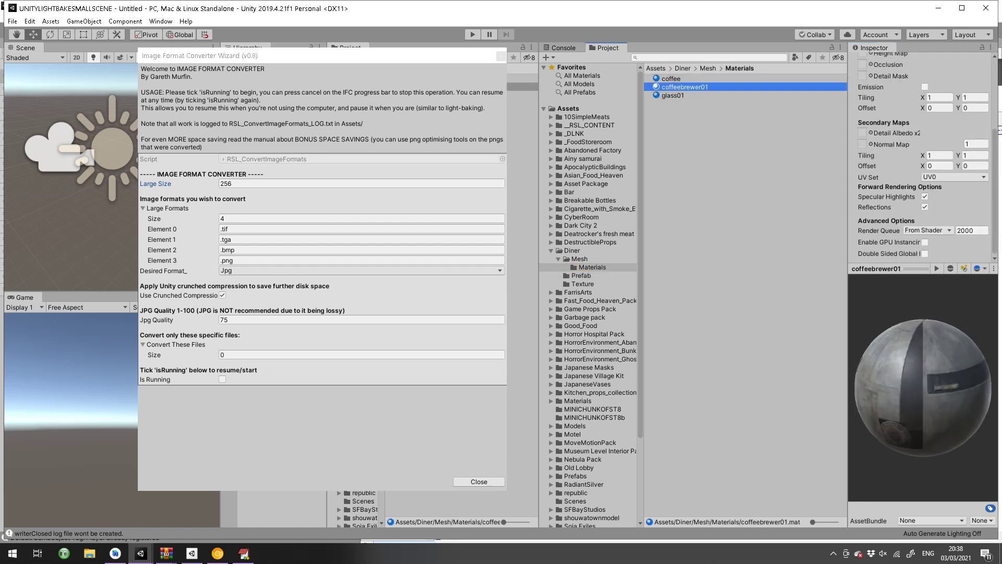
pyautogui.click(862, 108)
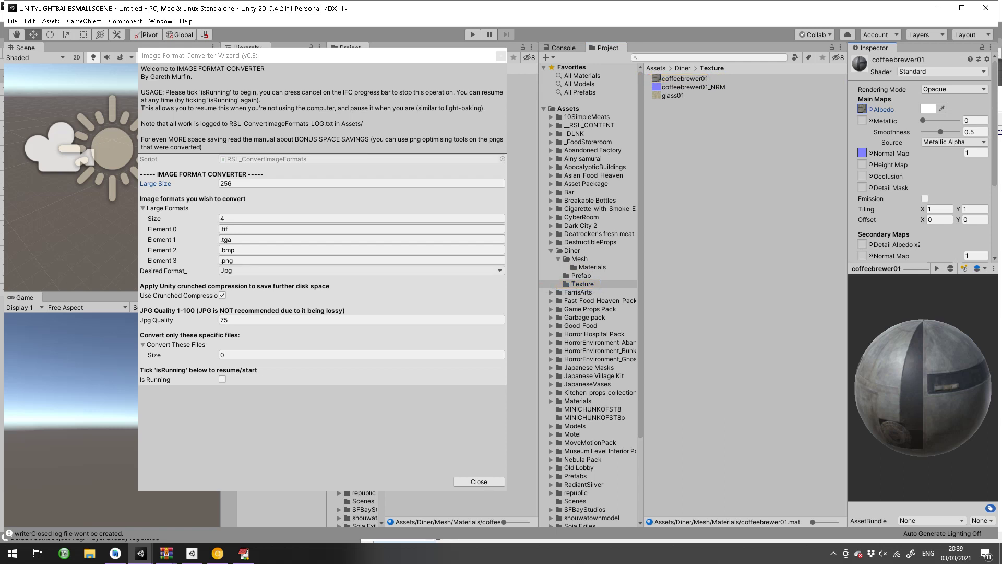
# Convert to PNG with Large Formats Size 3 (.tif, .tga, .bmp), run it, and show the Console.
pyautogui.click(246, 270)
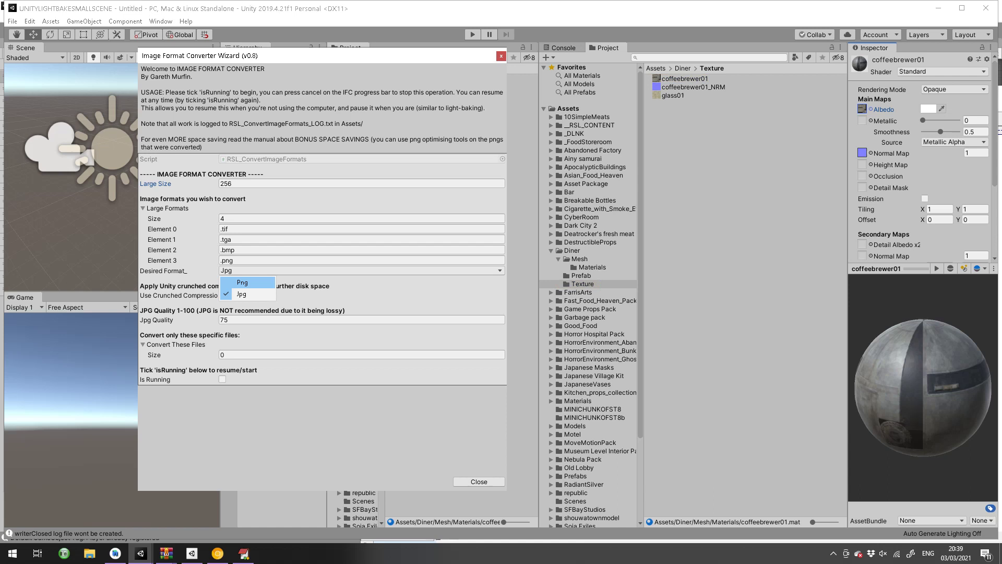
pyautogui.click(245, 282)
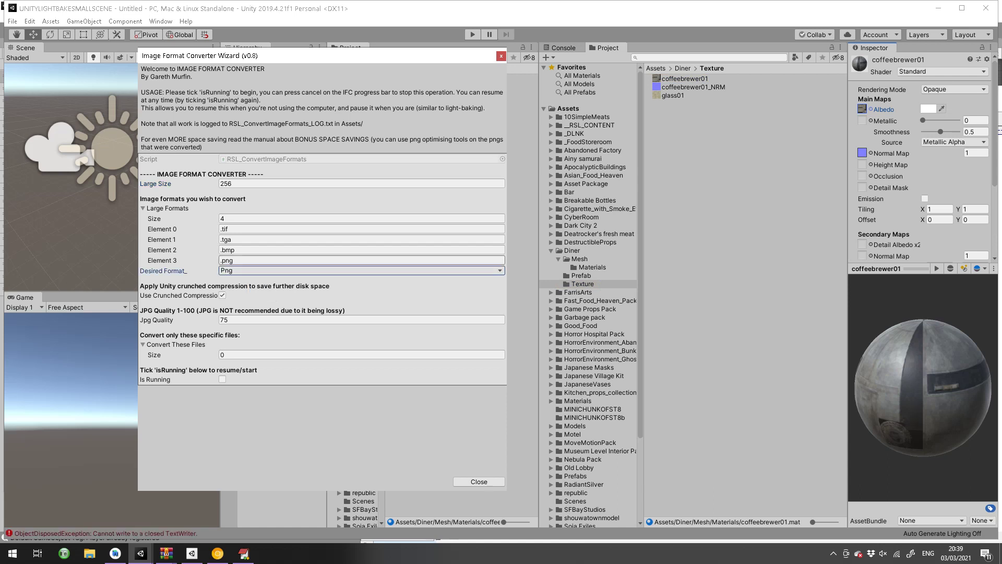
pyautogui.click(235, 260)
pyautogui.click(229, 218)
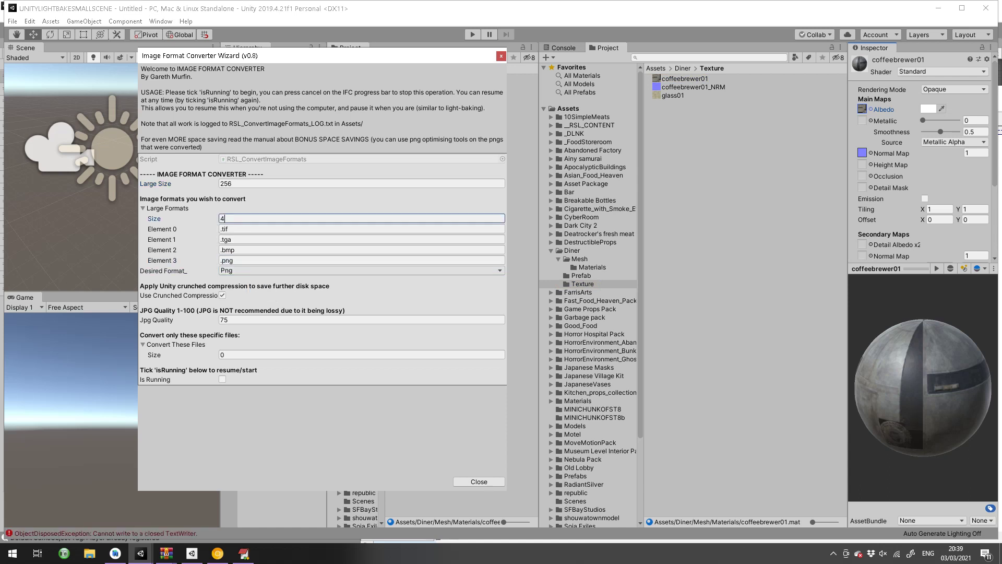
pyautogui.write('3')
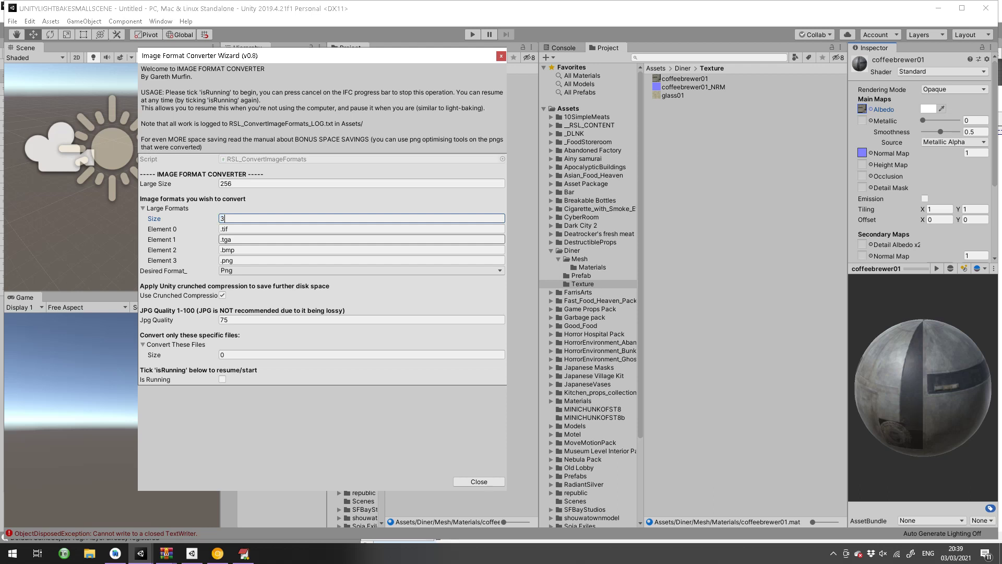
pyautogui.press('Return')
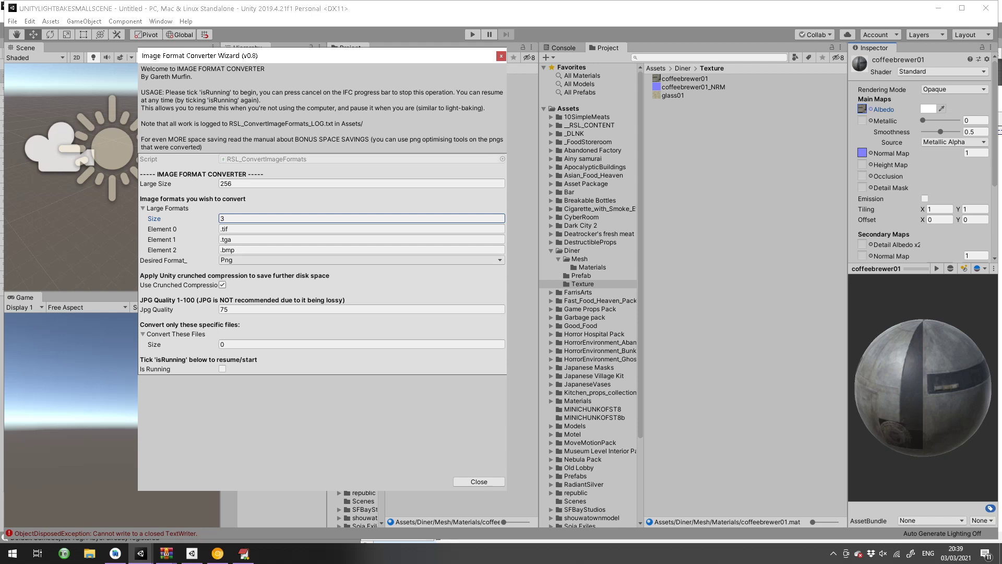
pyautogui.click(223, 369)
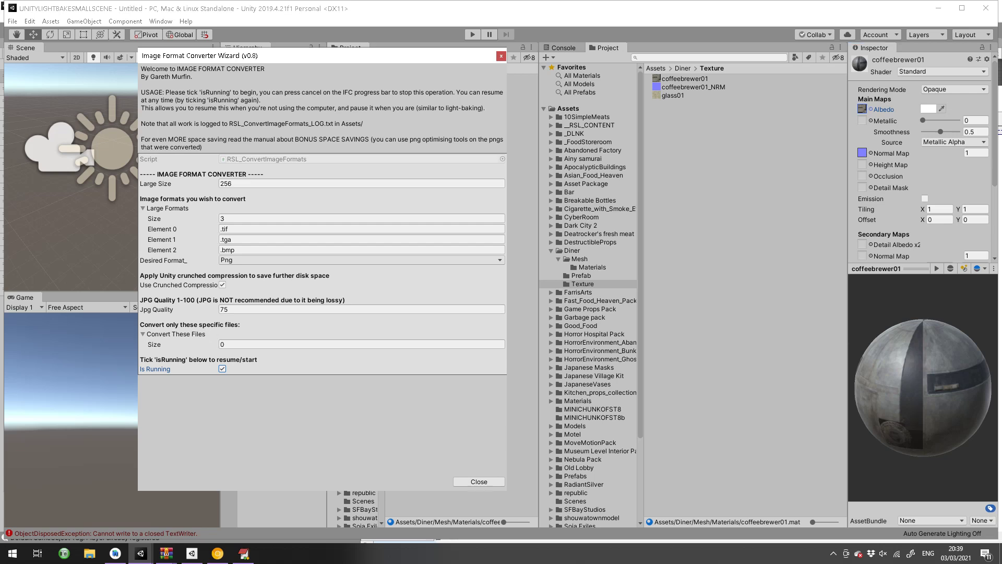
pyautogui.click(563, 47)
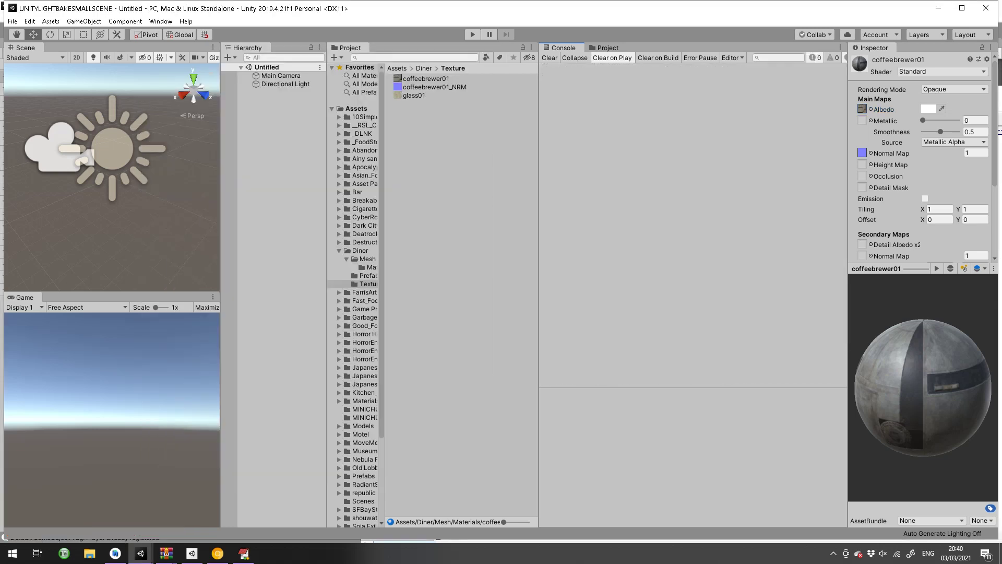
# Relaunch the Image Format Converter from Window > RadiantSilver and run the PNG conversion on the TGA files.
pyautogui.click(160, 21)
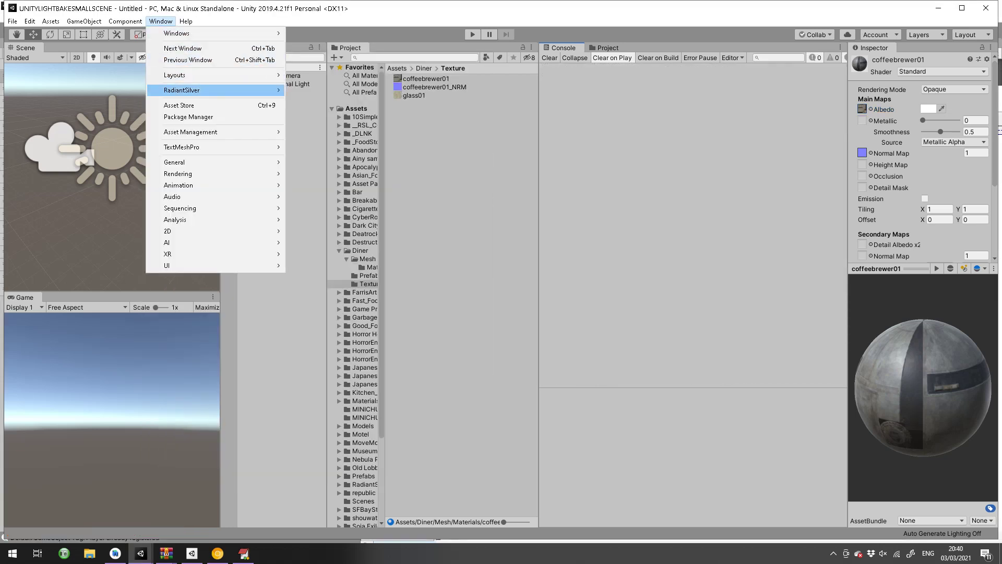
pyautogui.moveTo(209, 90)
pyautogui.click(323, 89)
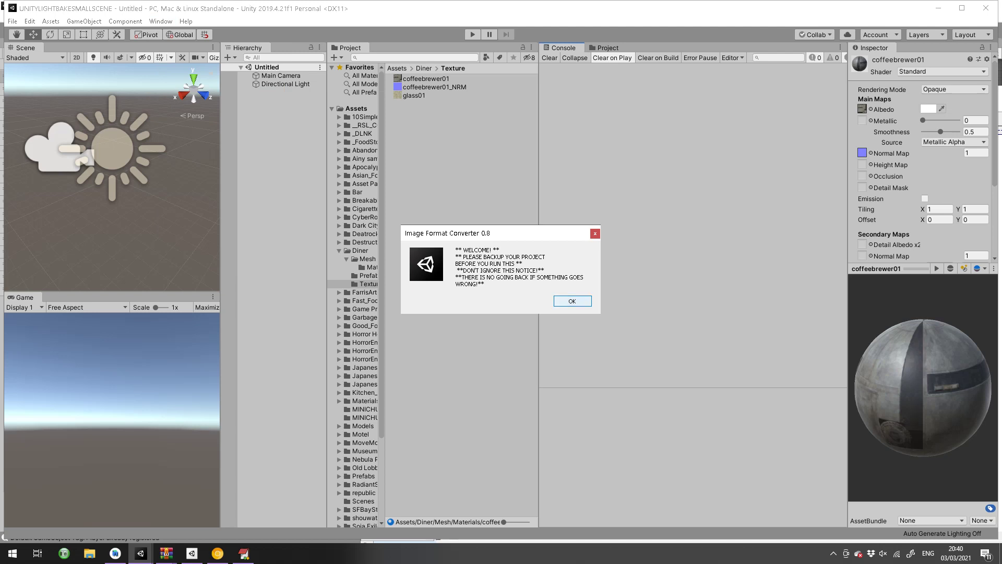
pyautogui.press('Return')
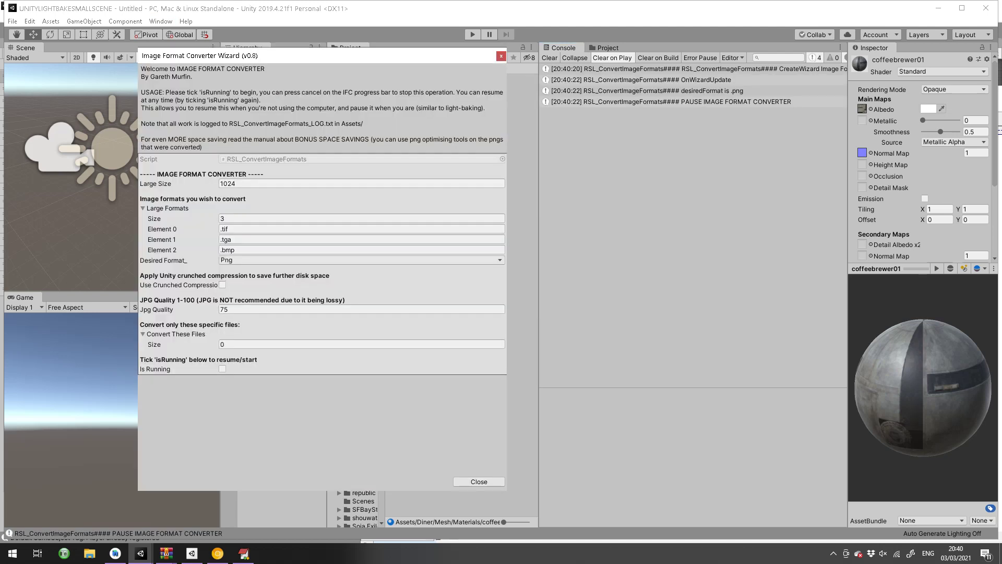
pyautogui.click(223, 369)
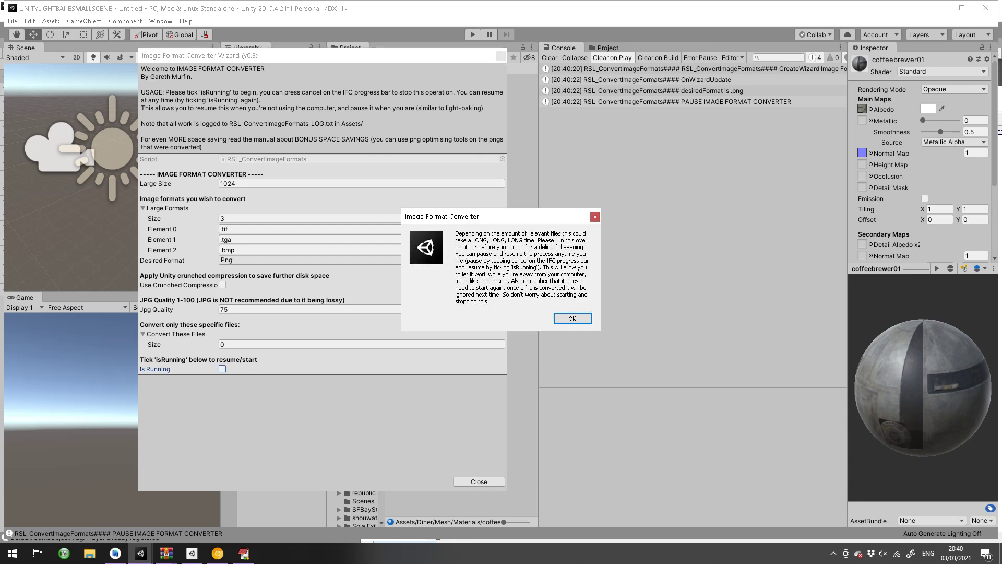
pyautogui.press('Return')
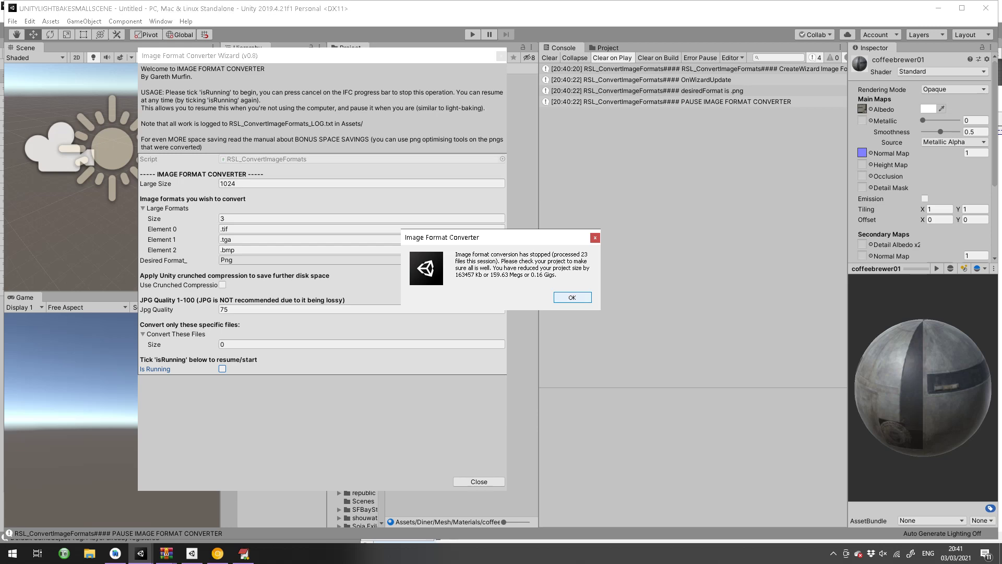
# Keep PNG output, enable Use Crunched Compression, and start another conversion pass.
pyautogui.click(572, 297)
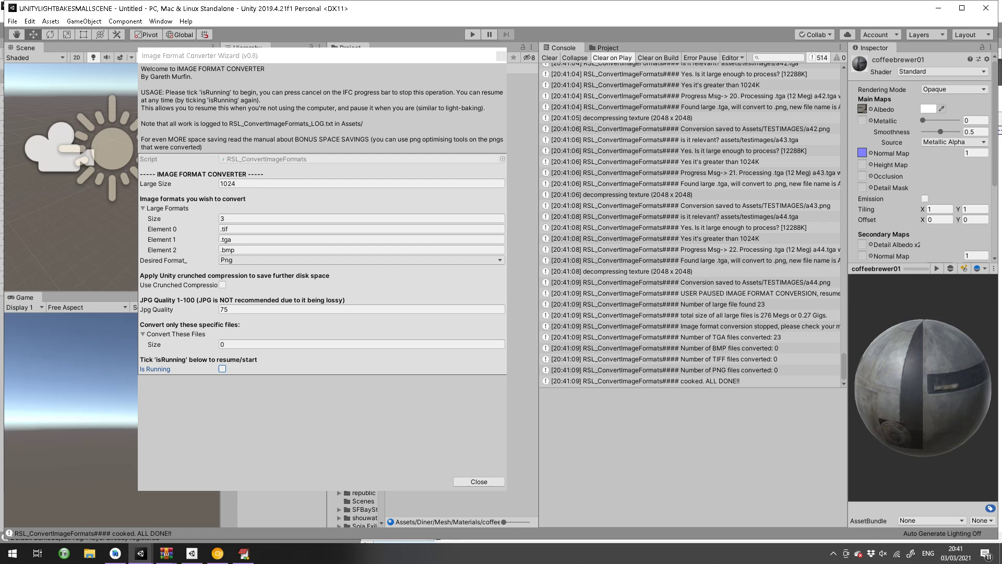
pyautogui.moveTo(293, 56); pyautogui.dragTo(460, 37)
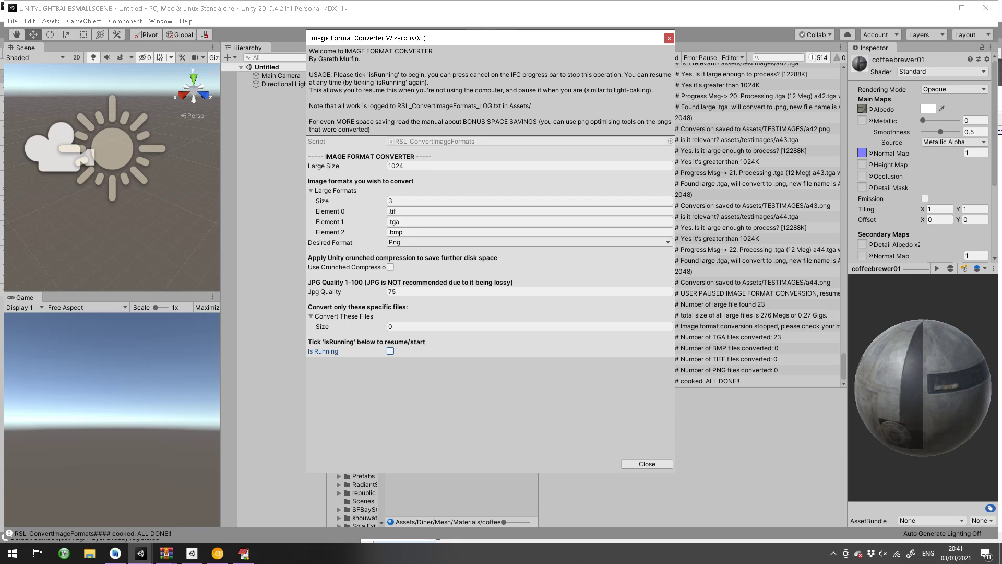
pyautogui.click(413, 242)
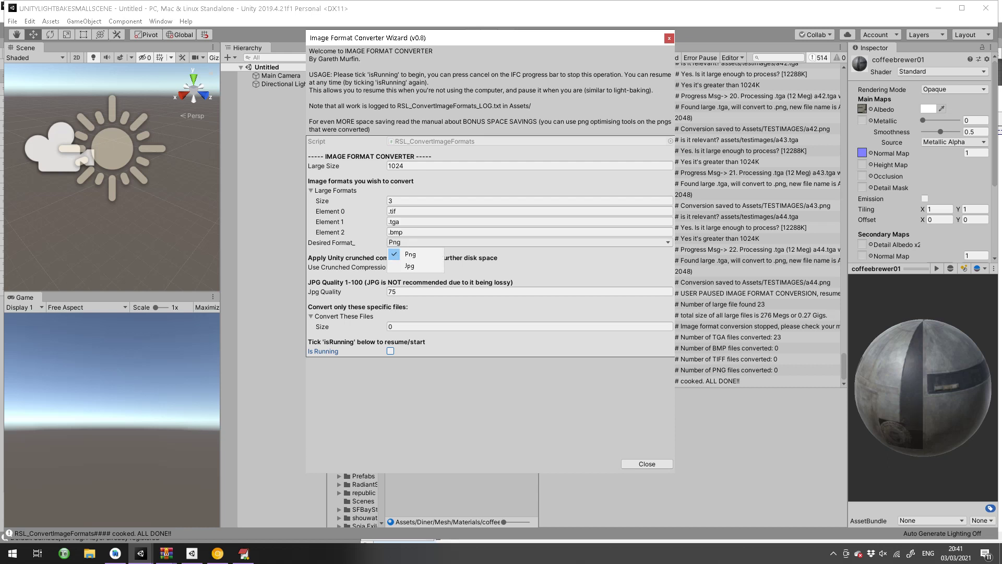
pyautogui.press('Escape')
pyautogui.click(390, 267)
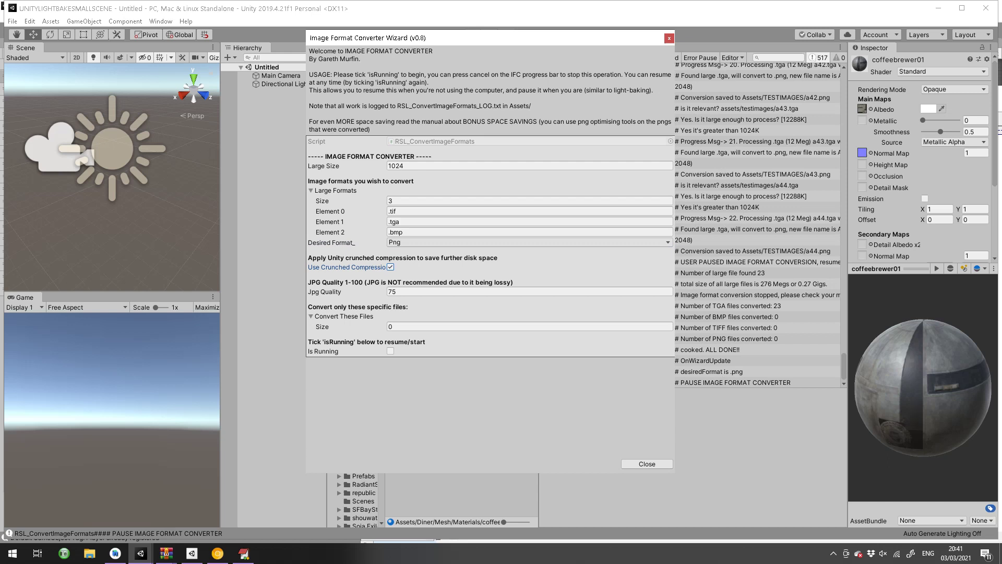
pyautogui.click(391, 351)
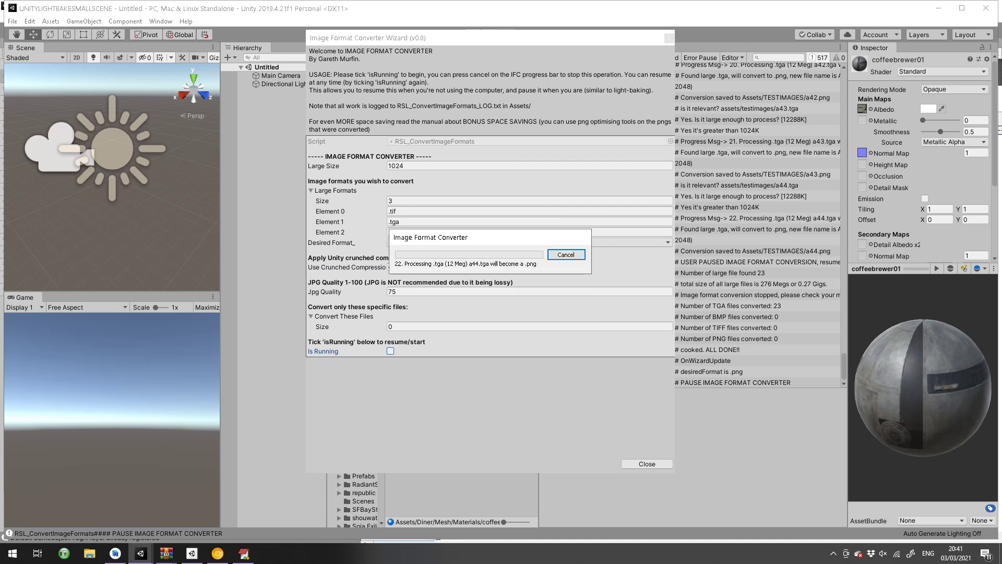